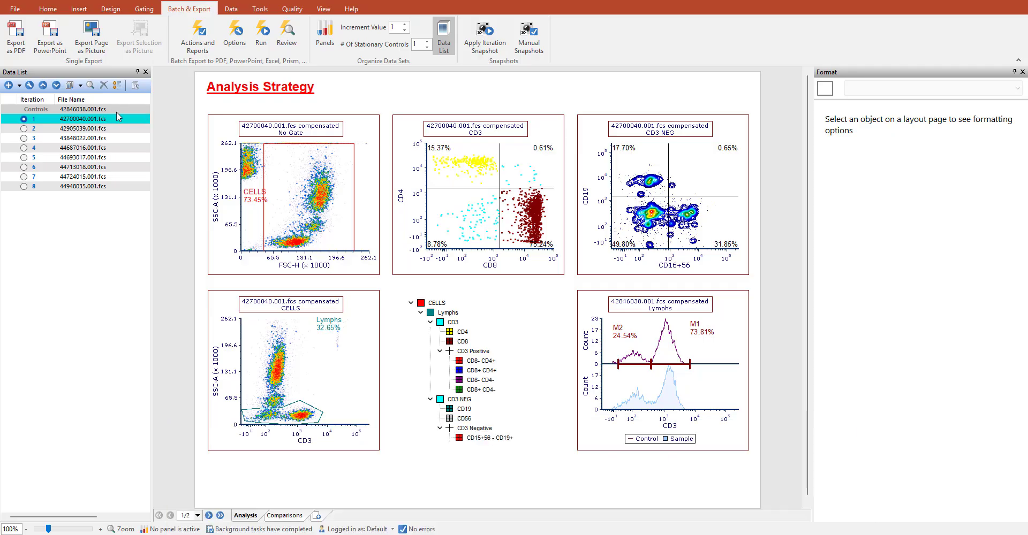
# - Step the data list through iterations 2 to 8 to view each file in the analysis strategy plots
pyautogui.click(24, 129)
pyautogui.click(24, 138)
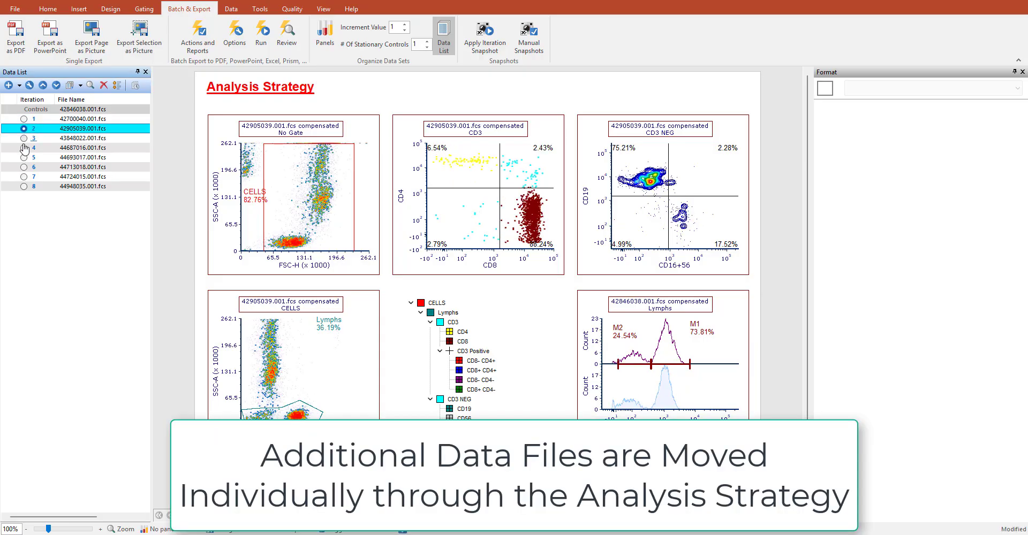
pyautogui.click(24, 148)
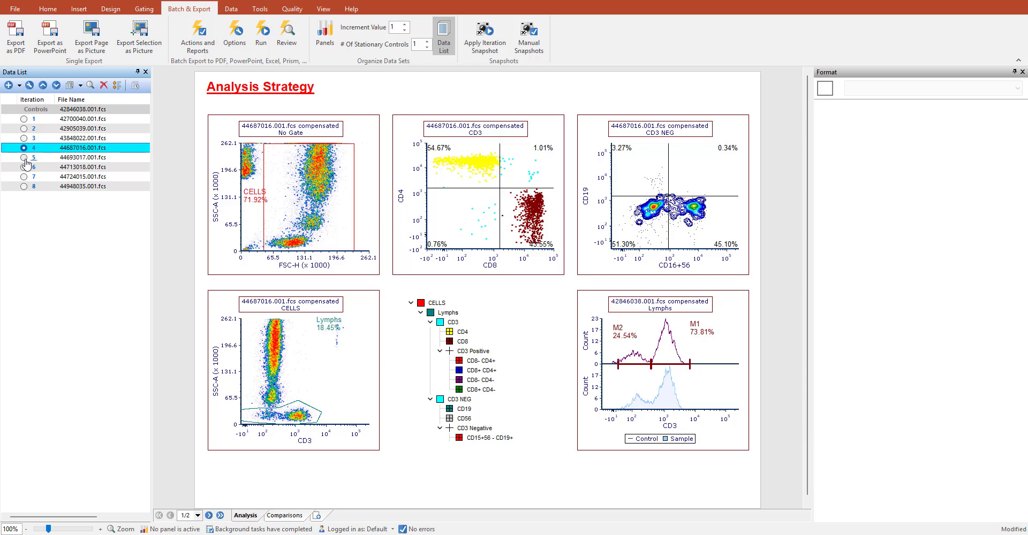
pyautogui.click(24, 158)
pyautogui.click(24, 167)
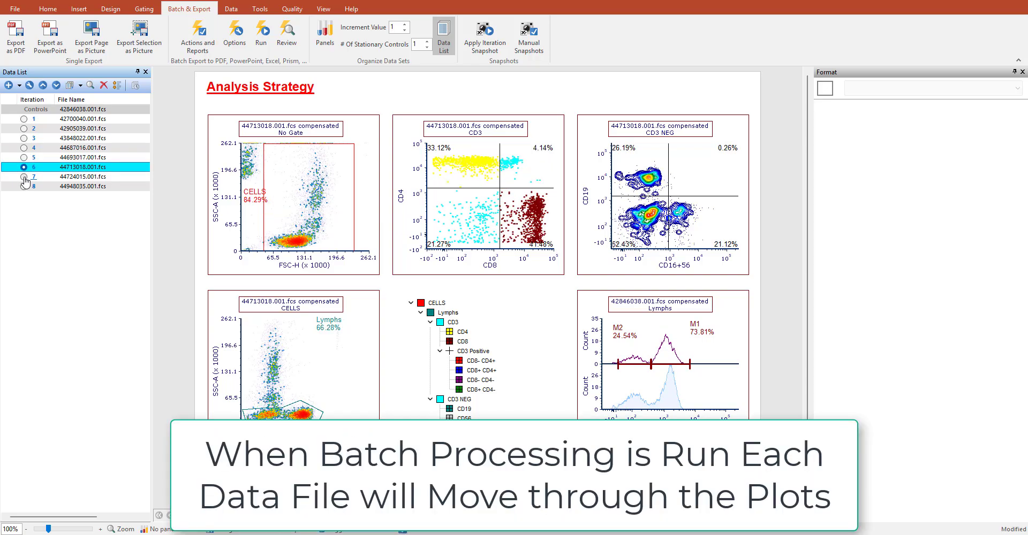
pyautogui.click(24, 186)
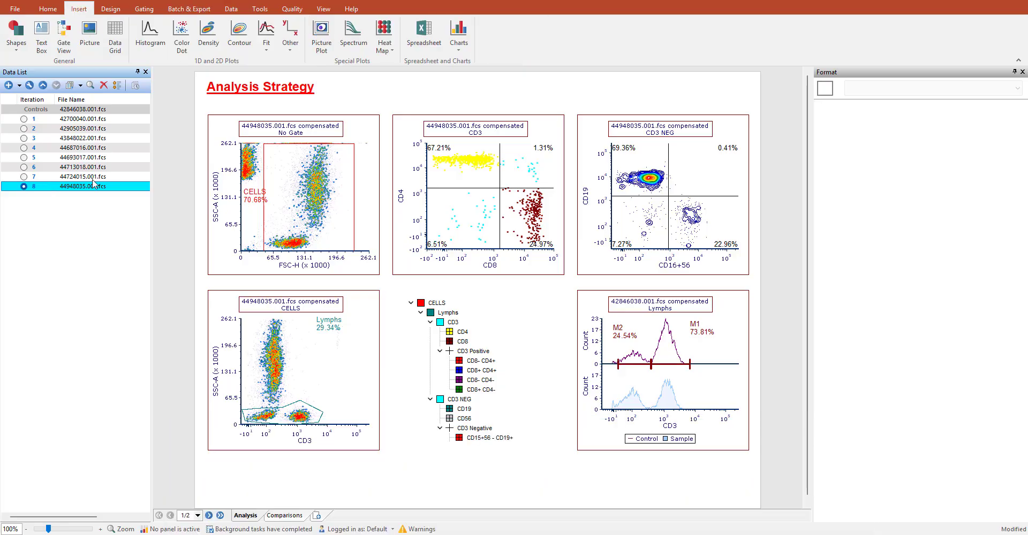
# - Open the batch actions and reports setup and select the Prism Project entry
pyautogui.click(190, 10)
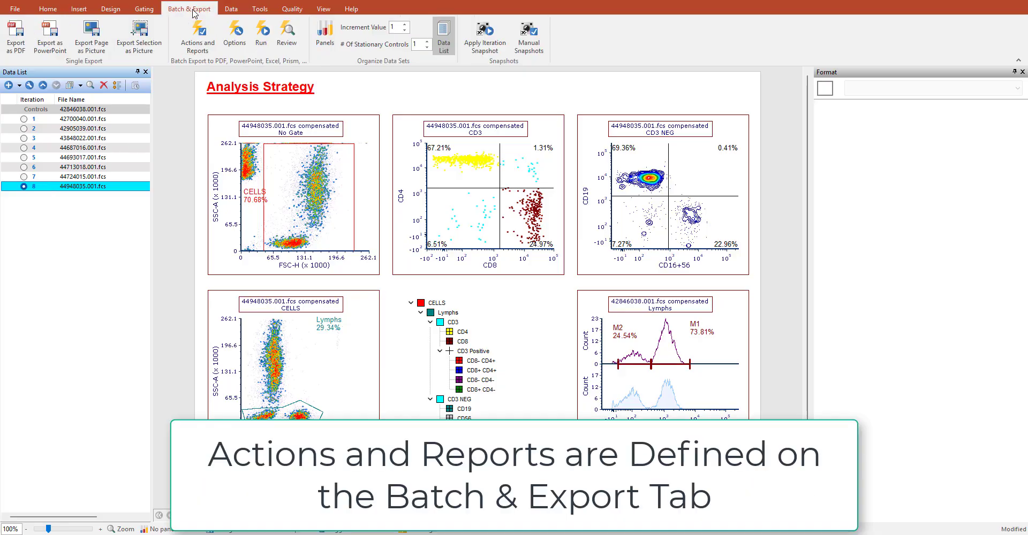
pyautogui.click(198, 48)
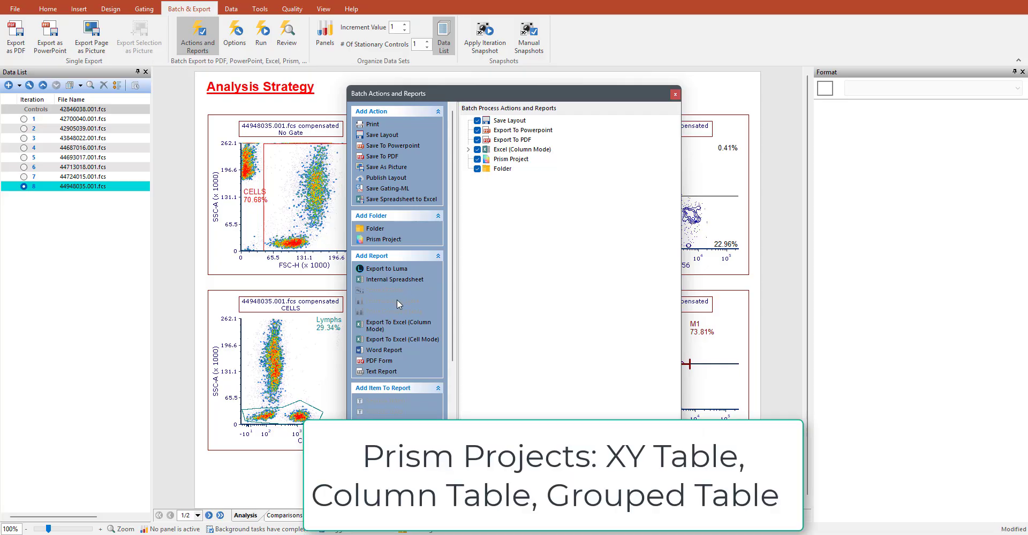
pyautogui.click(501, 161)
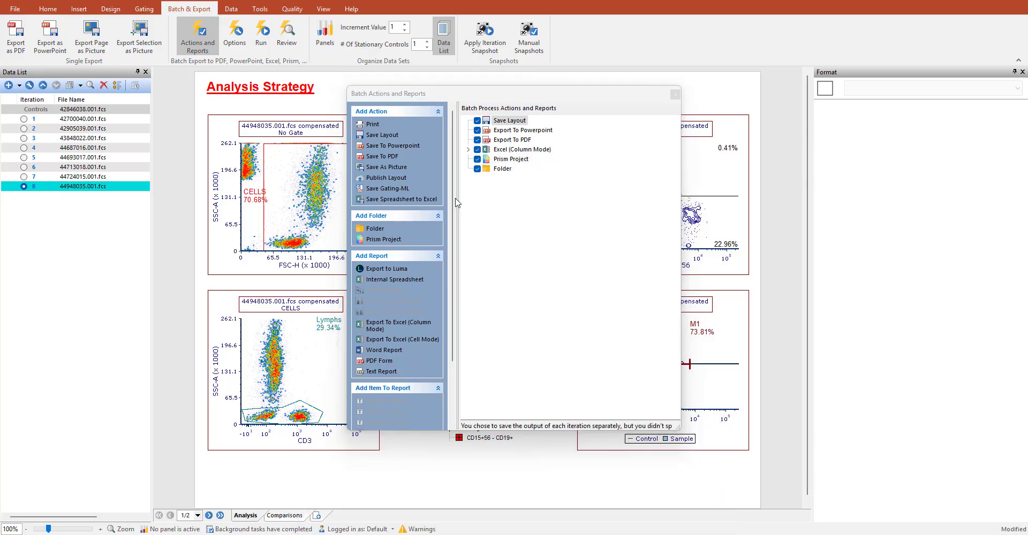
# - Review the Save Layout action's output file settings and the available token types without changing anything
pyautogui.doubleClick(518, 122)
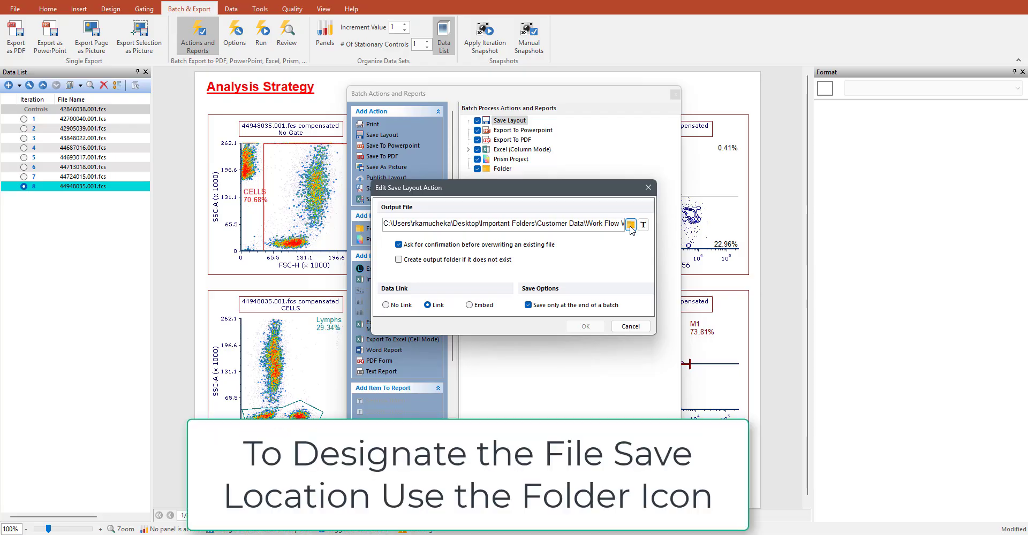
pyautogui.click(646, 229)
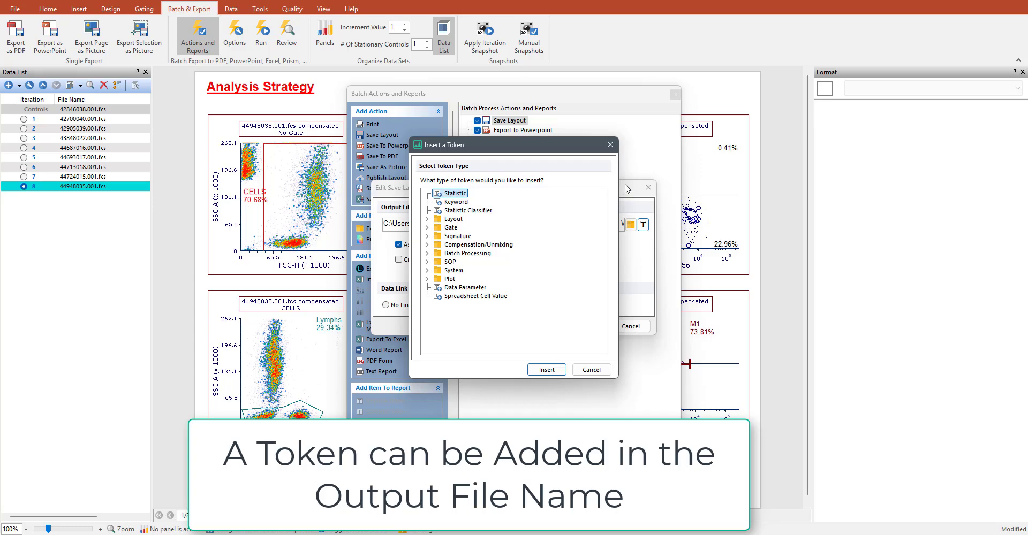
pyautogui.click(610, 145)
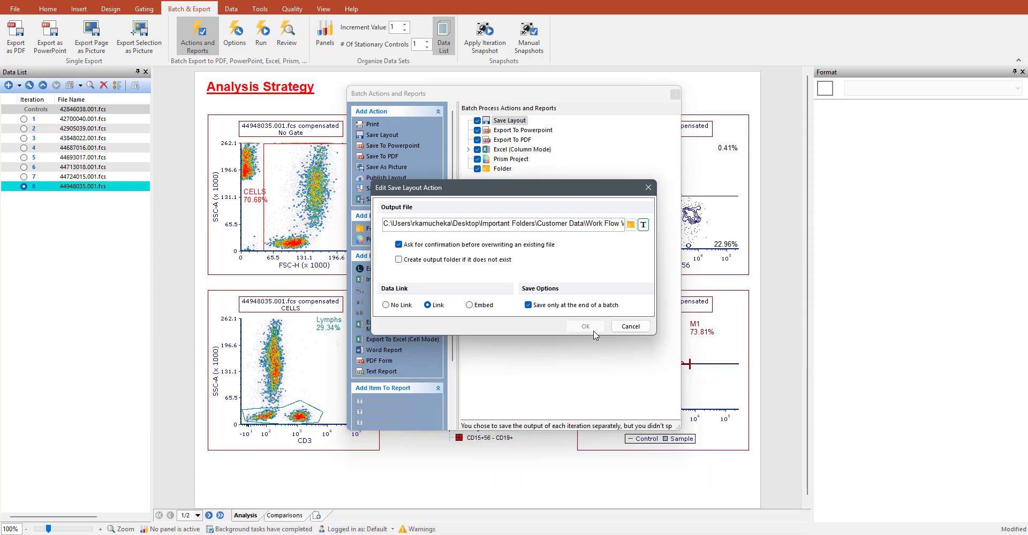
pyautogui.click(630, 326)
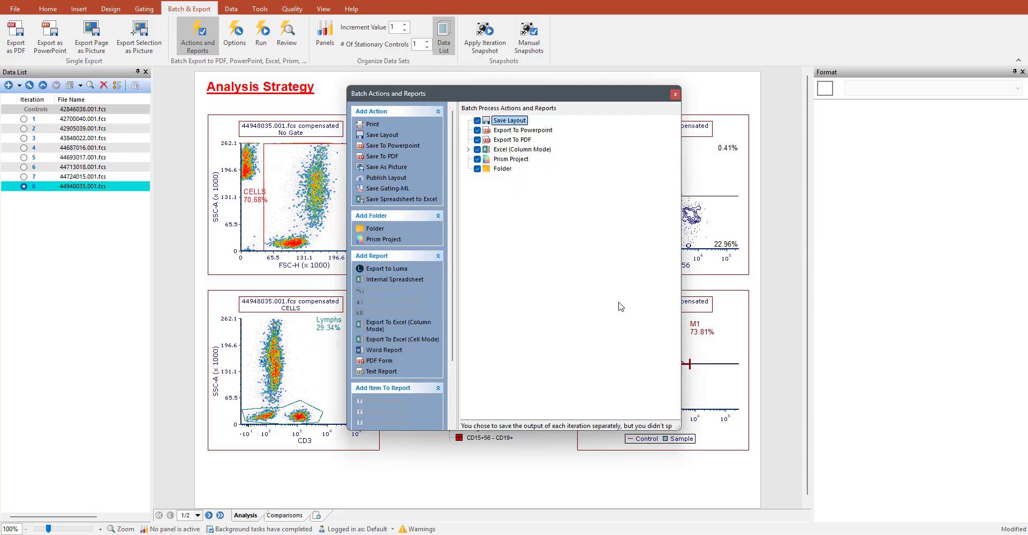
# - Review the Export To Powerpoint action's quality, page range, iteration and output file options without changing anything
pyautogui.doubleClick(523, 130)
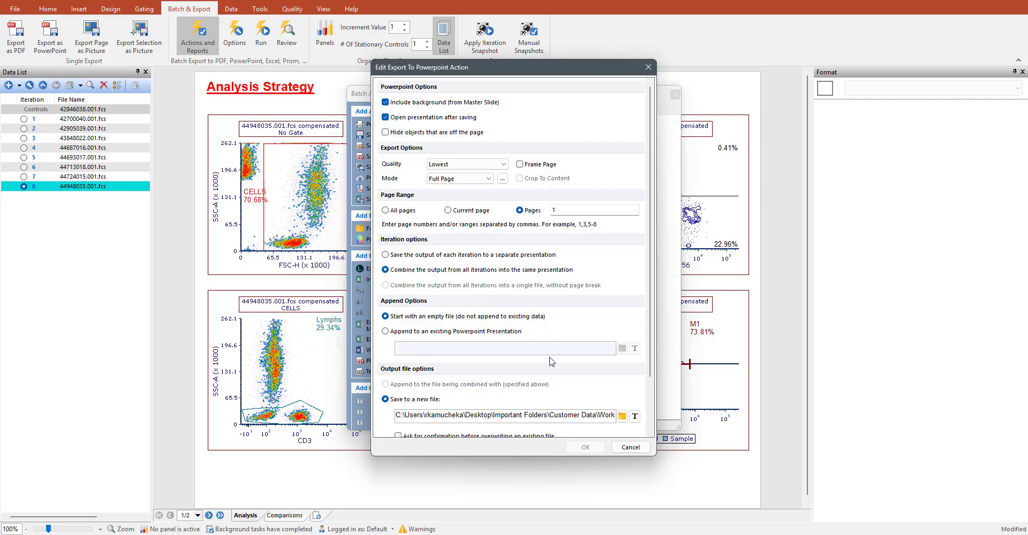
pyautogui.scroll(-3, 552, 363)
pyautogui.scroll(-1, 499, 357)
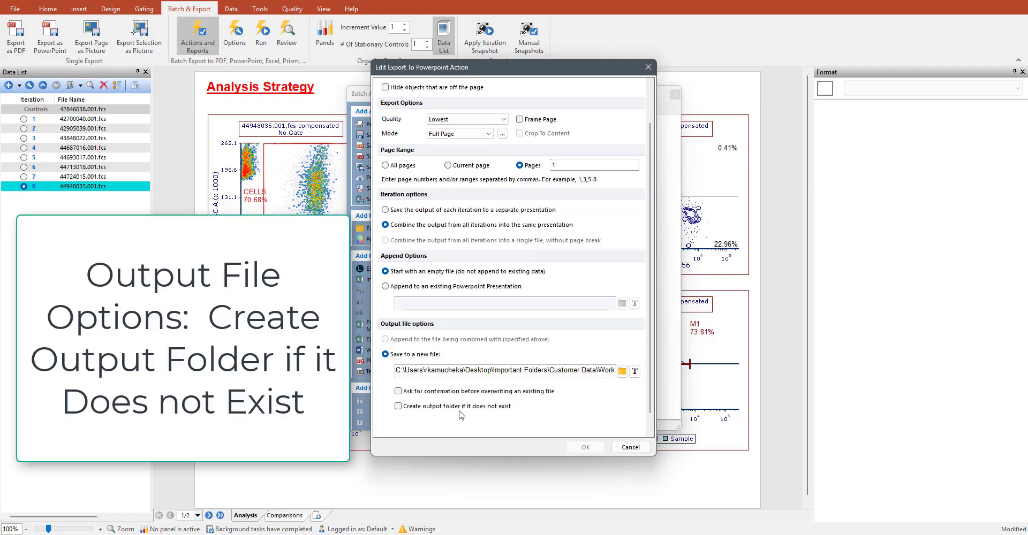
pyautogui.click(630, 448)
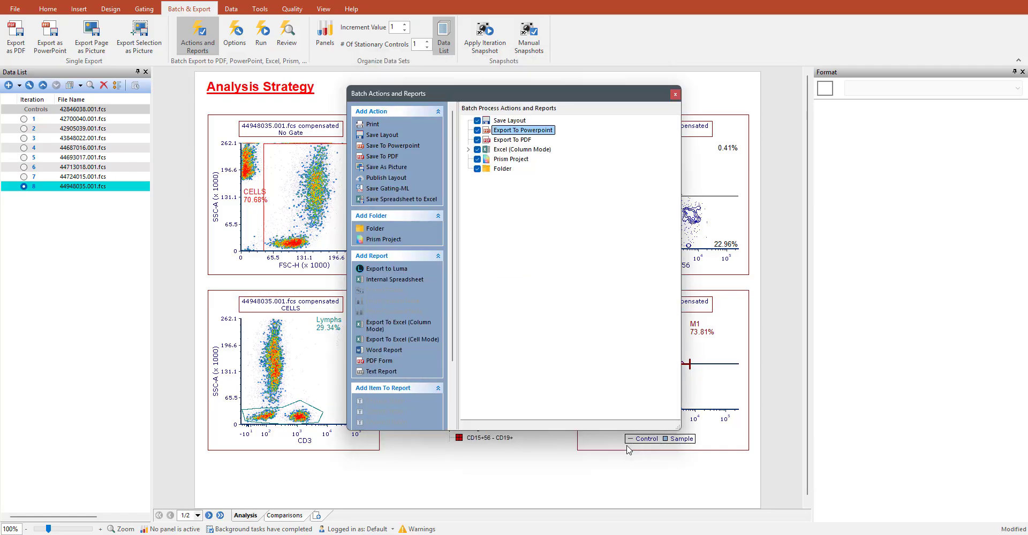
# - Confirm the Export To PDF action's custom grid with 4 columns, 4 rows, Horizontal order and Minimal gap mode
pyautogui.click(511, 143)
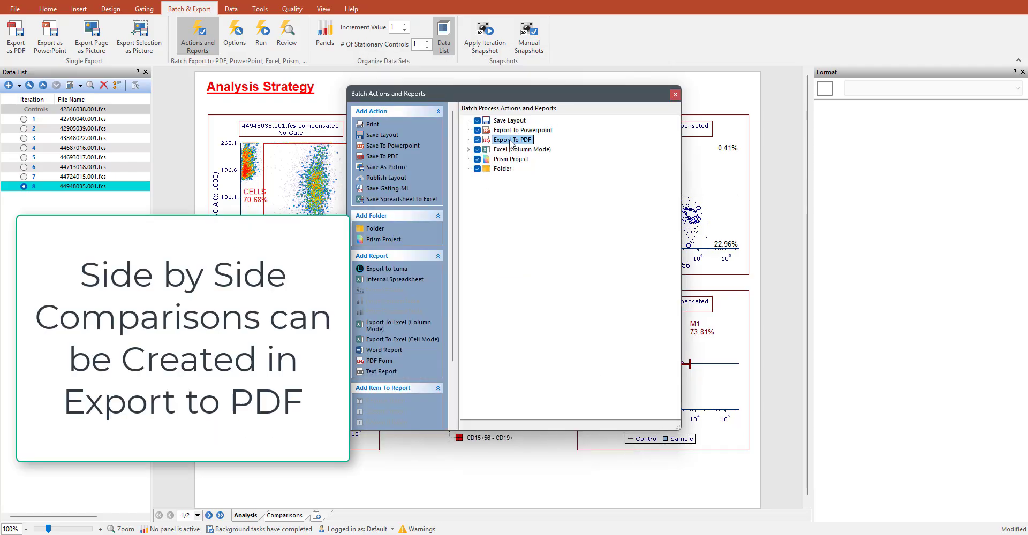
pyautogui.doubleClick(511, 141)
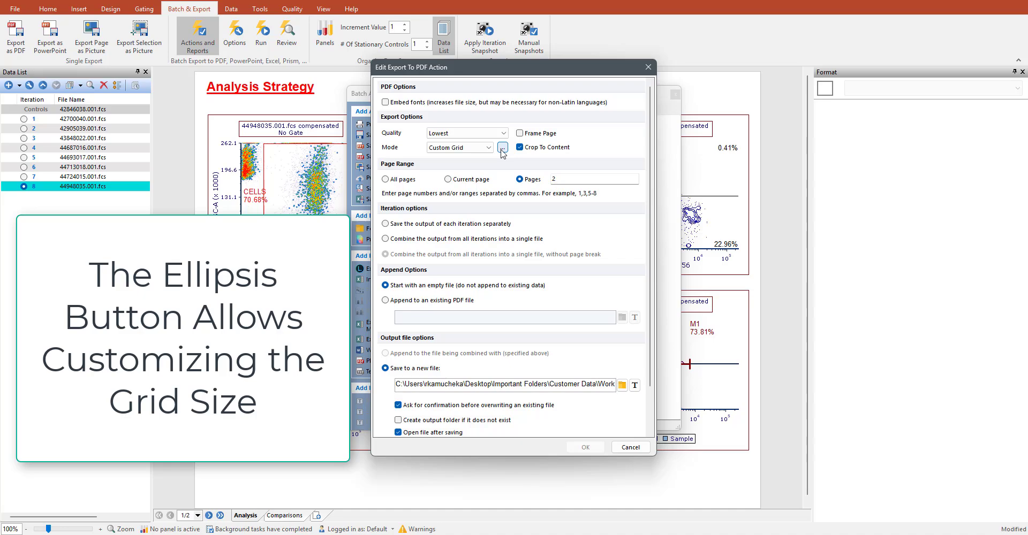
pyautogui.click(502, 148)
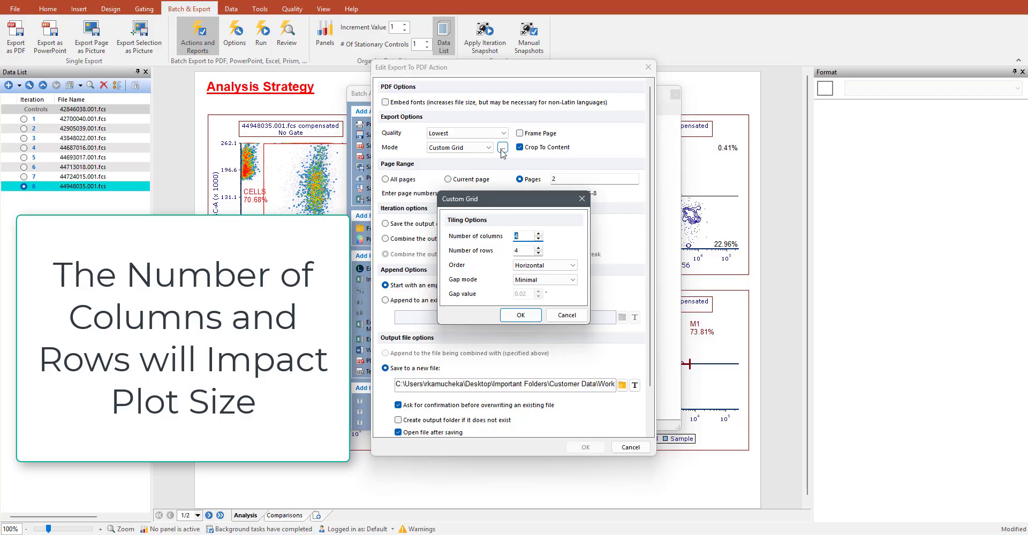
pyautogui.click(571, 266)
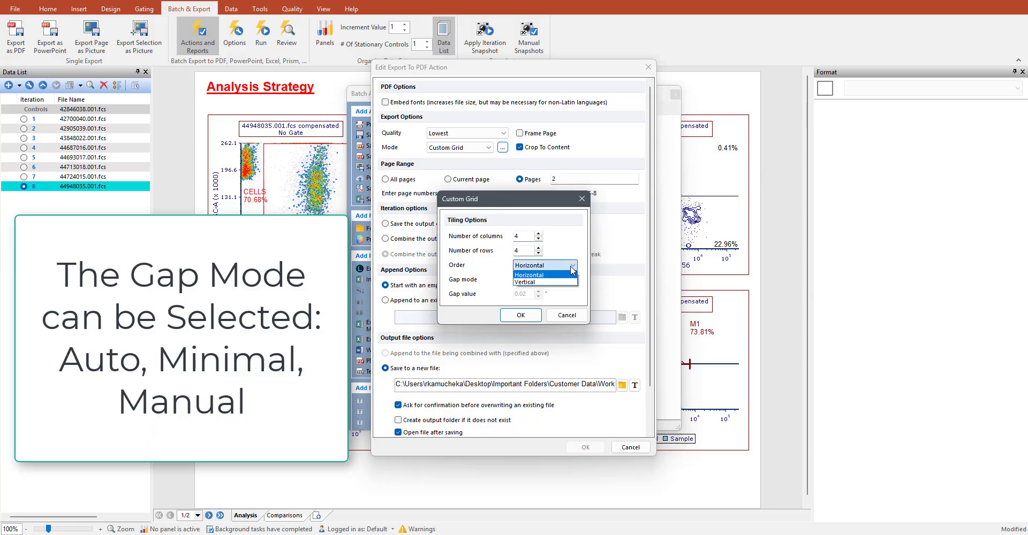
pyautogui.click(572, 267)
pyautogui.click(572, 281)
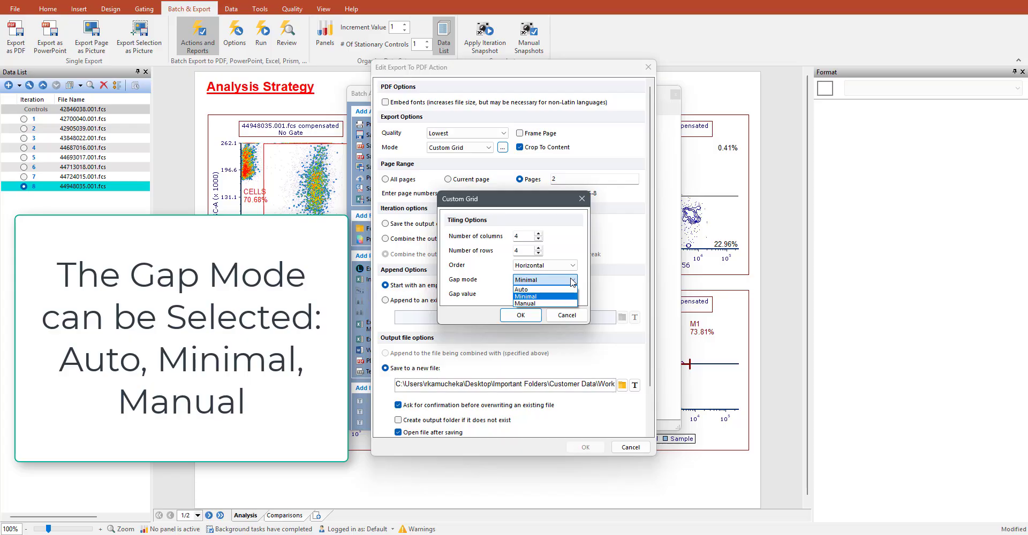
pyautogui.click(572, 282)
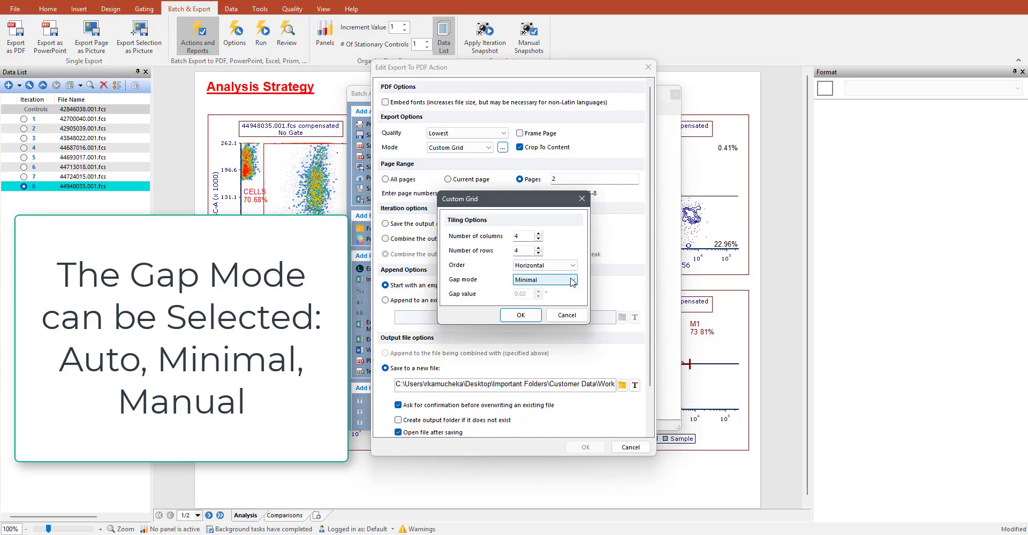
pyautogui.click(530, 316)
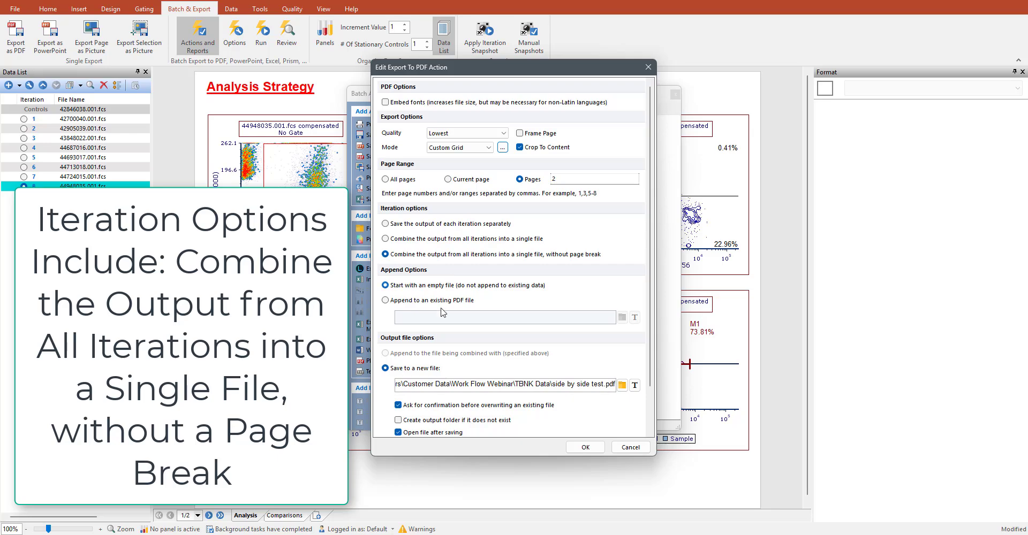
# - Save the PDF export action with all iterations combined into a single file without page break, output to side by side test.pdf
pyautogui.scroll(-1, 454, 356)
pyautogui.scroll(-1, 457, 364)
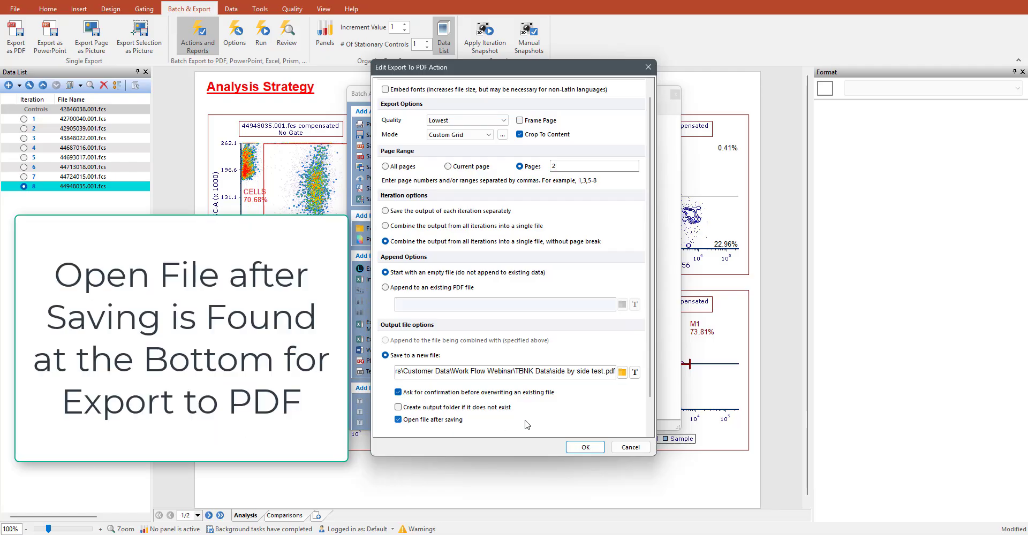
pyautogui.click(591, 451)
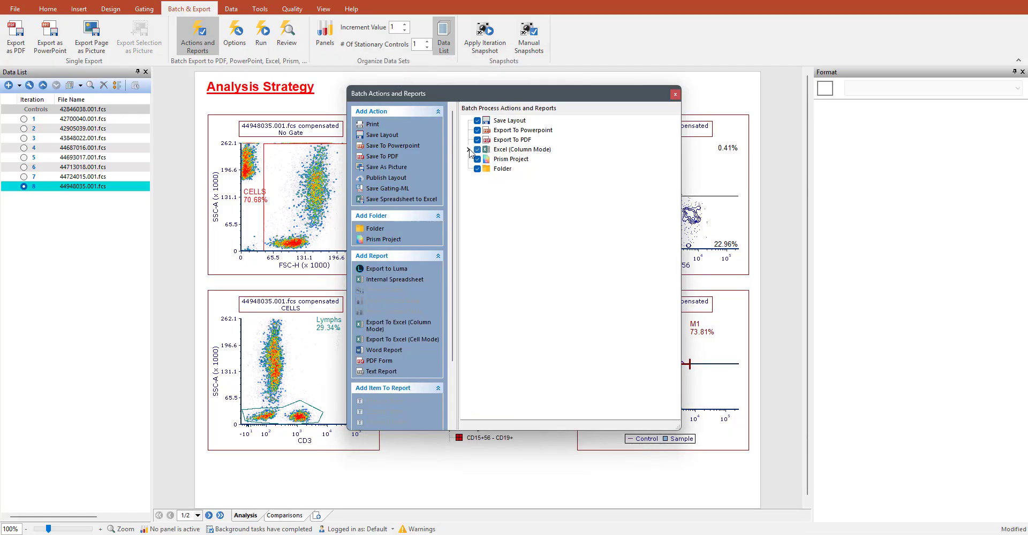
# - Add a Filename statistic token with No Gate from the FSC-H vs. SSC-A density plot to the Excel (Column Mode) report
pyautogui.click(469, 151)
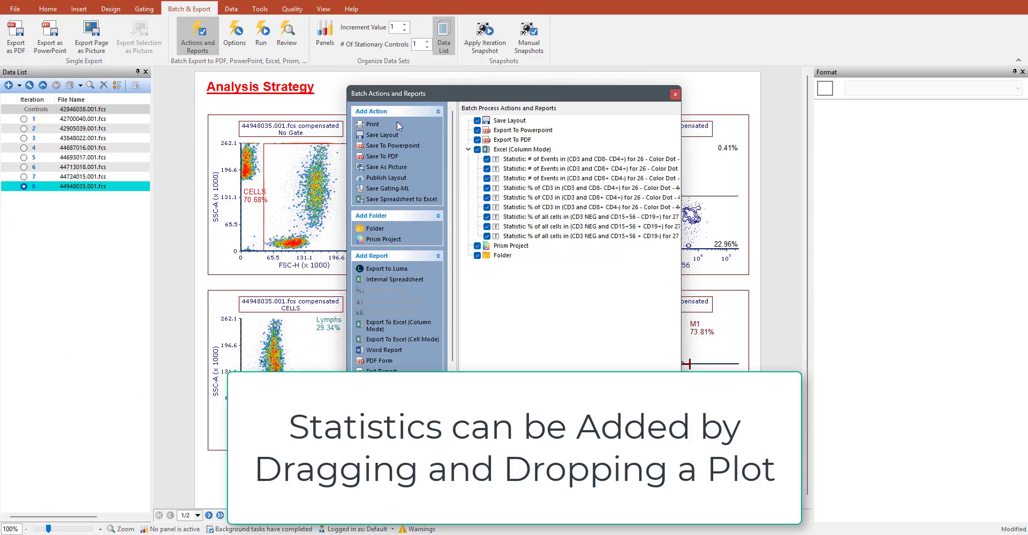
pyautogui.click(303, 113)
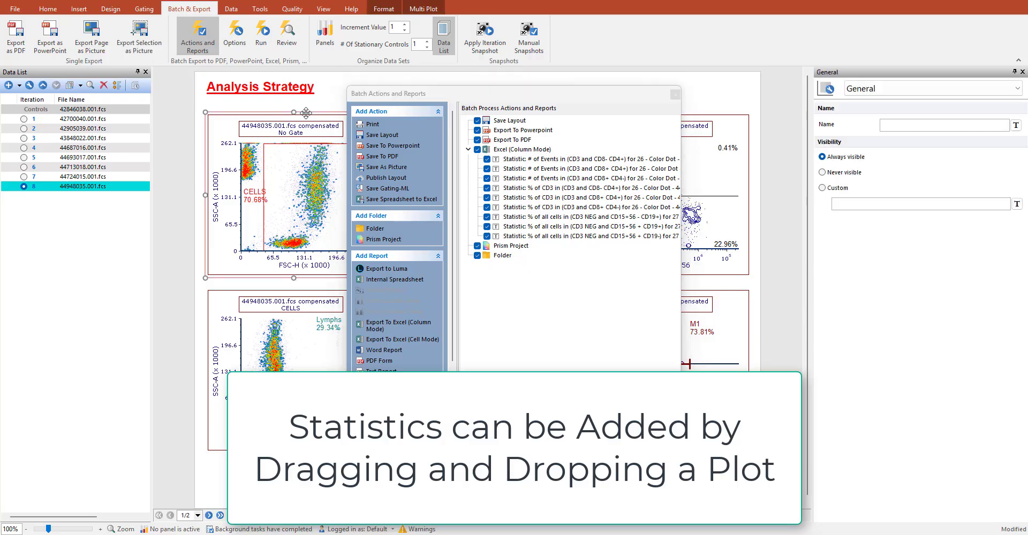
pyautogui.moveTo(303, 113); pyautogui.dragTo(492, 153)
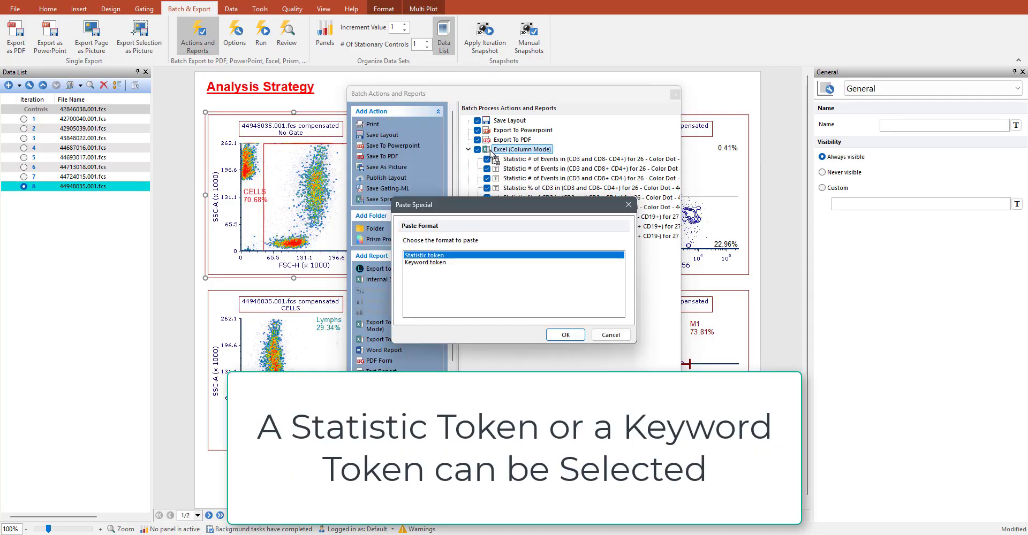
pyautogui.click(563, 336)
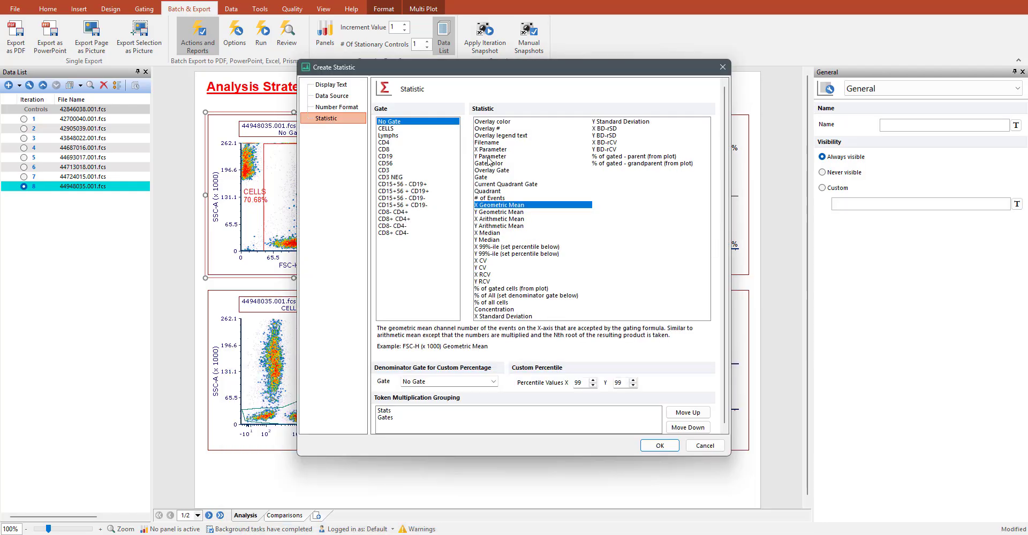
pyautogui.click(493, 143)
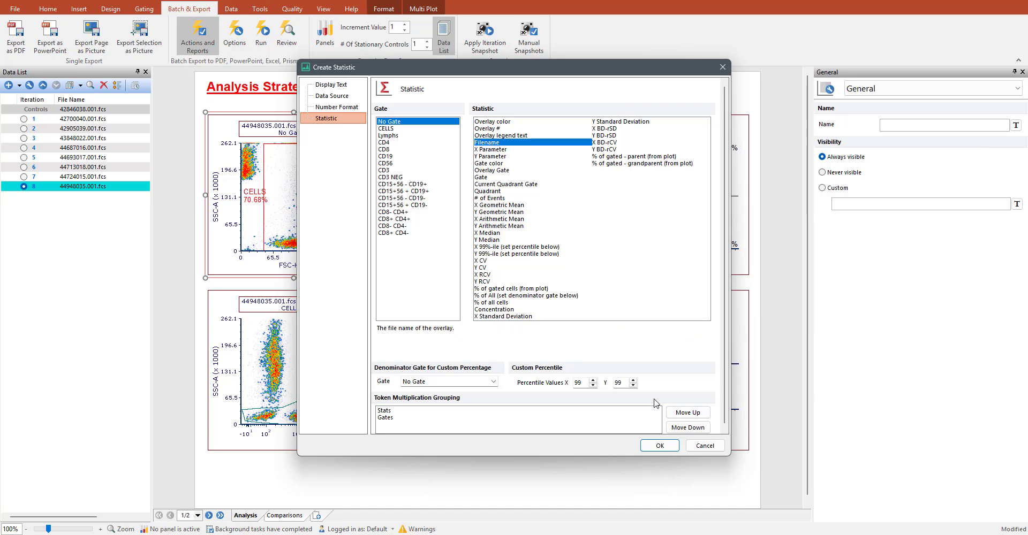
pyautogui.click(664, 450)
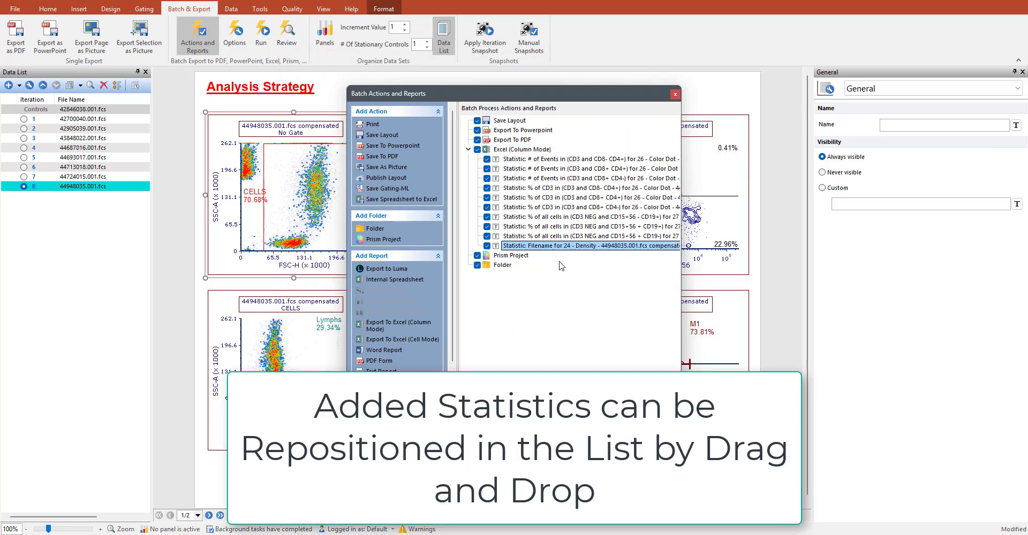
# - Move the new Filename statistic to the start of the Excel (Column Mode) report and set its column name to Filename
pyautogui.moveTo(558, 247); pyautogui.dragTo(473, 162)
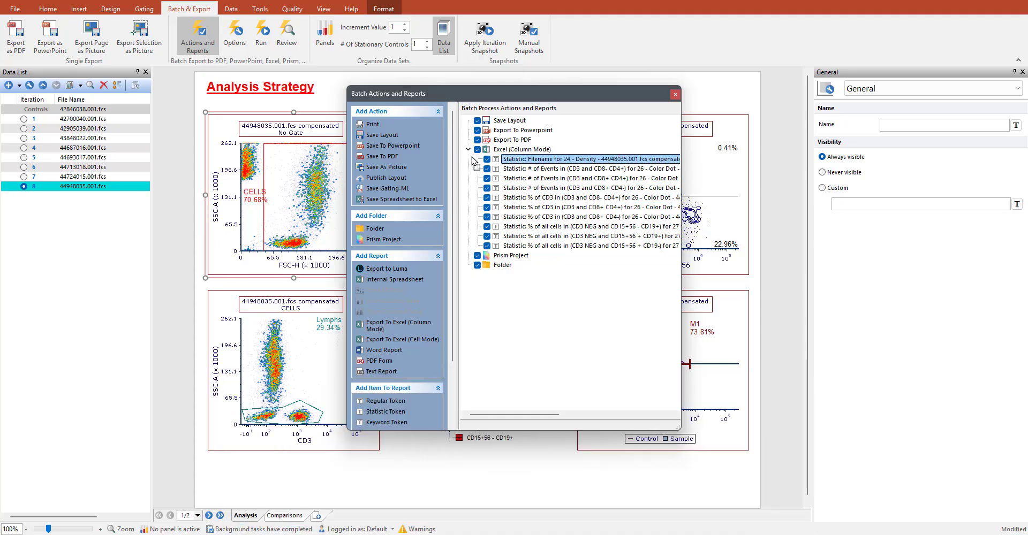
pyautogui.doubleClick(521, 159)
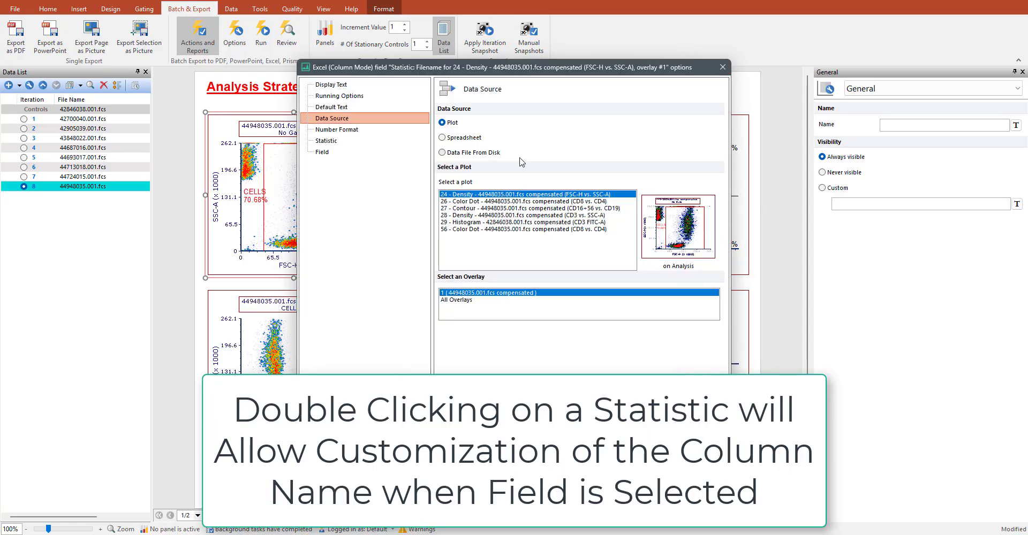
pyautogui.click(343, 151)
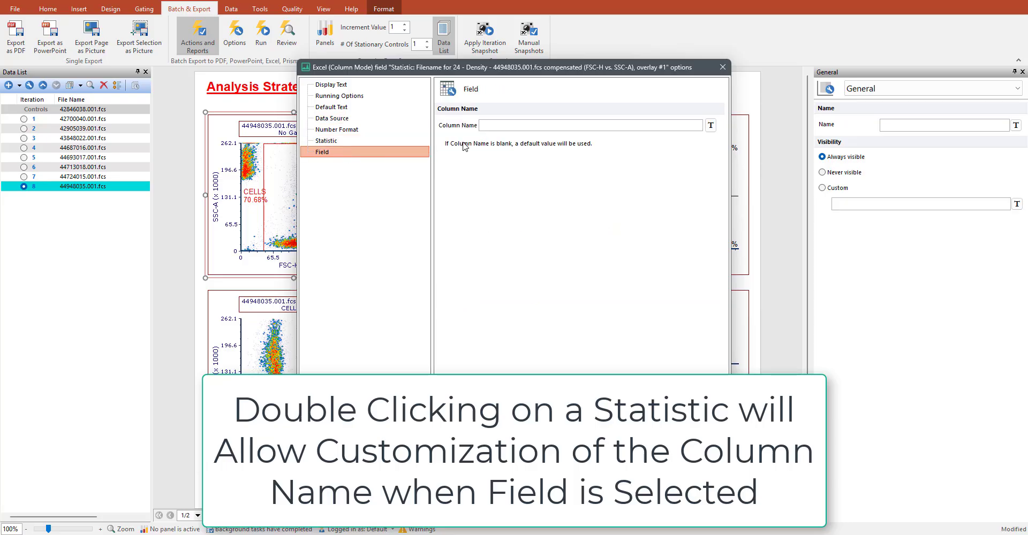
pyautogui.write('Filename')
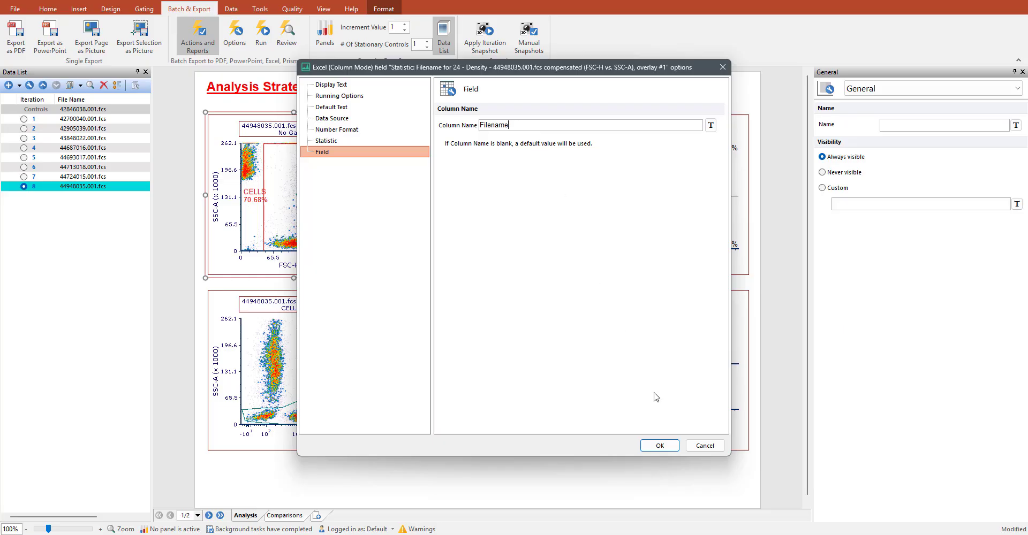
pyautogui.click(660, 446)
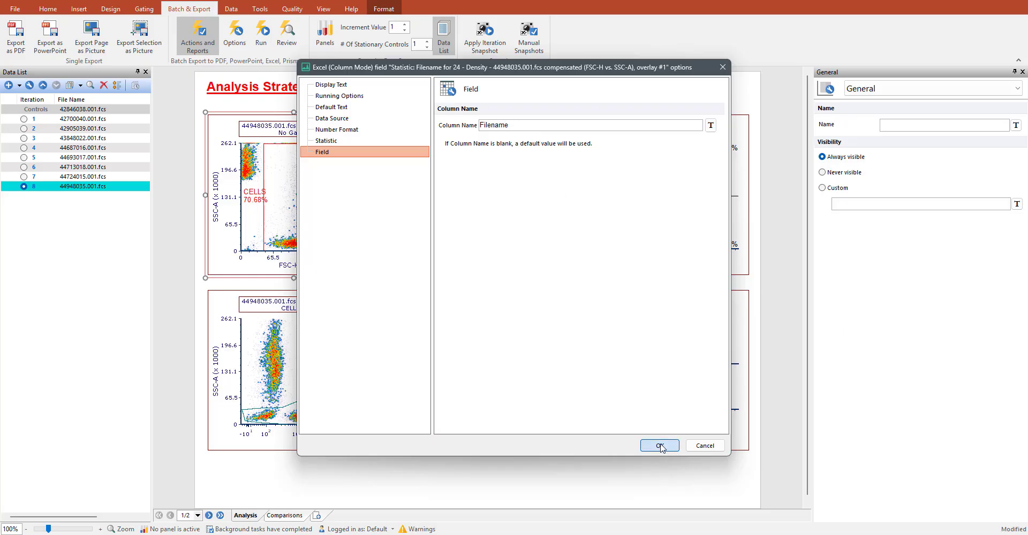
# - Review the Statistics Naming Options in the user options for general naming, population of interest and source plot descriptions, leaving them as they are
pyautogui.press('Escape')
pyautogui.click(16, 9)
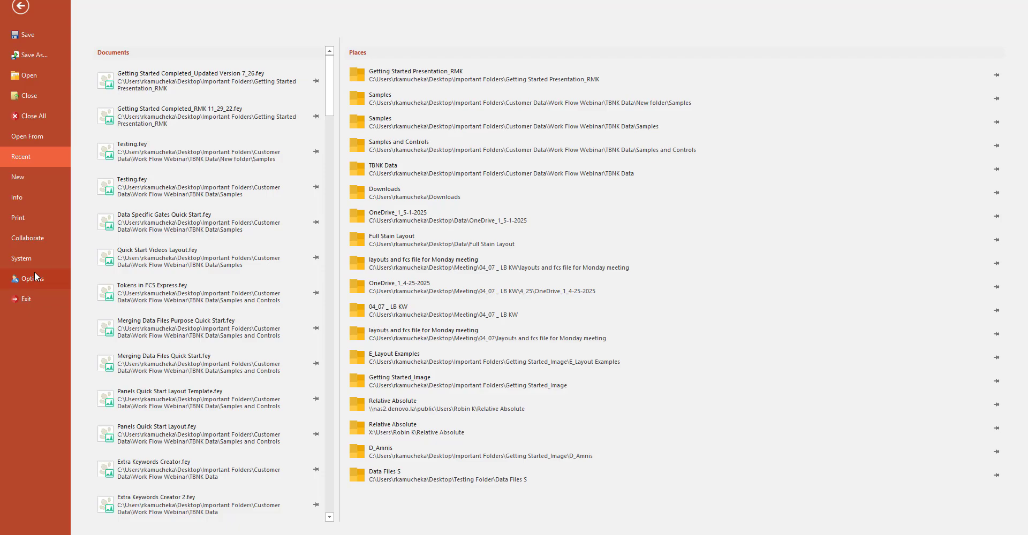
pyautogui.click(34, 275)
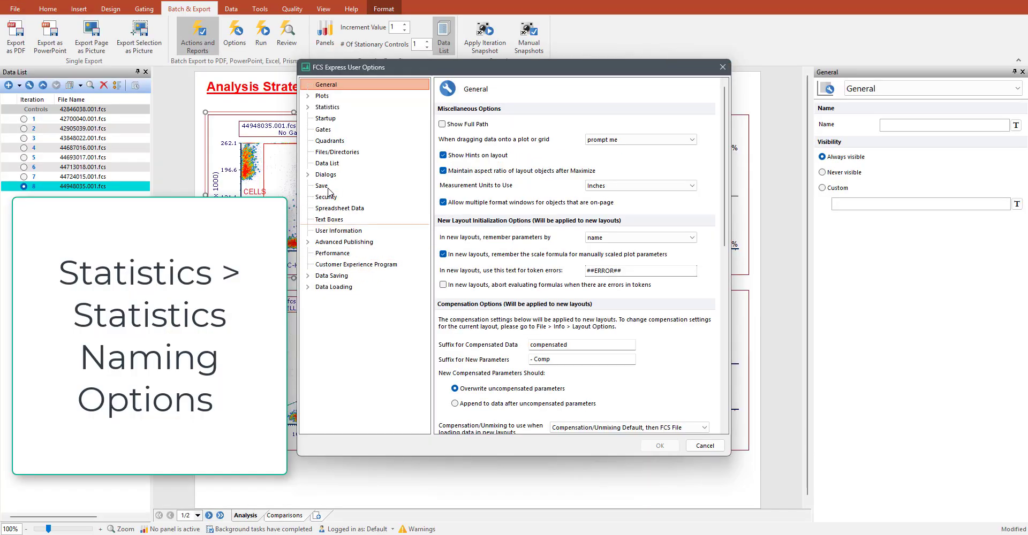
pyautogui.click(332, 109)
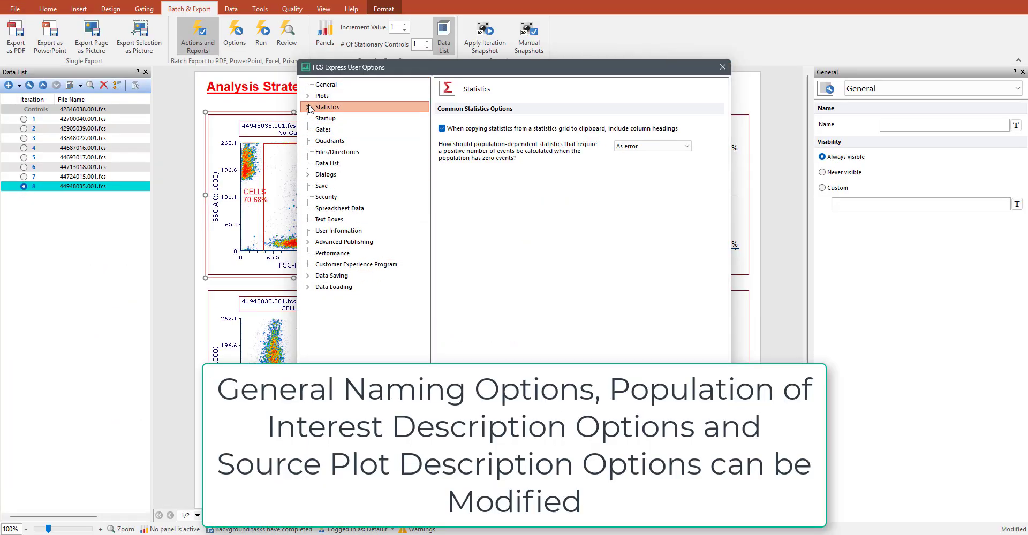
pyautogui.click(308, 107)
pyautogui.click(348, 119)
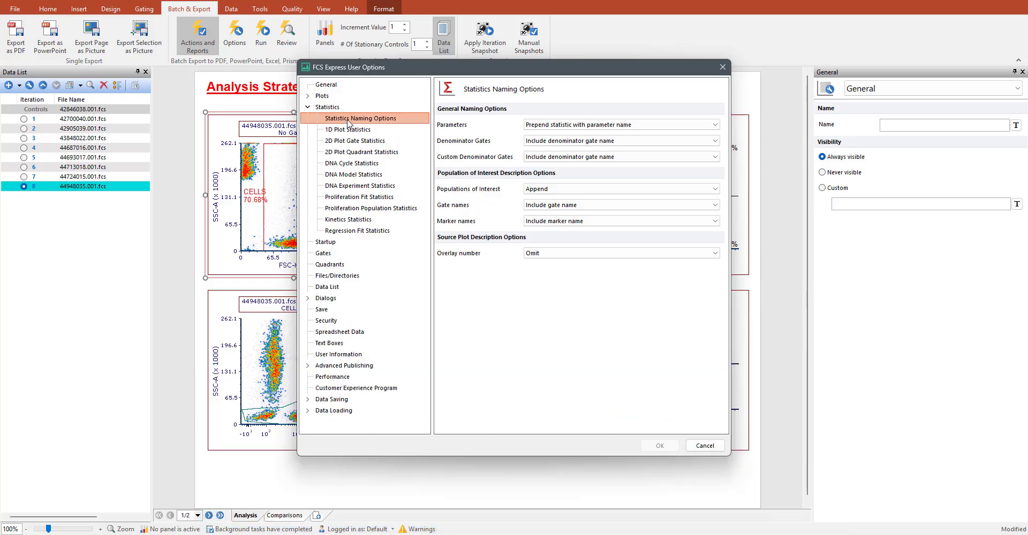
pyautogui.click(704, 446)
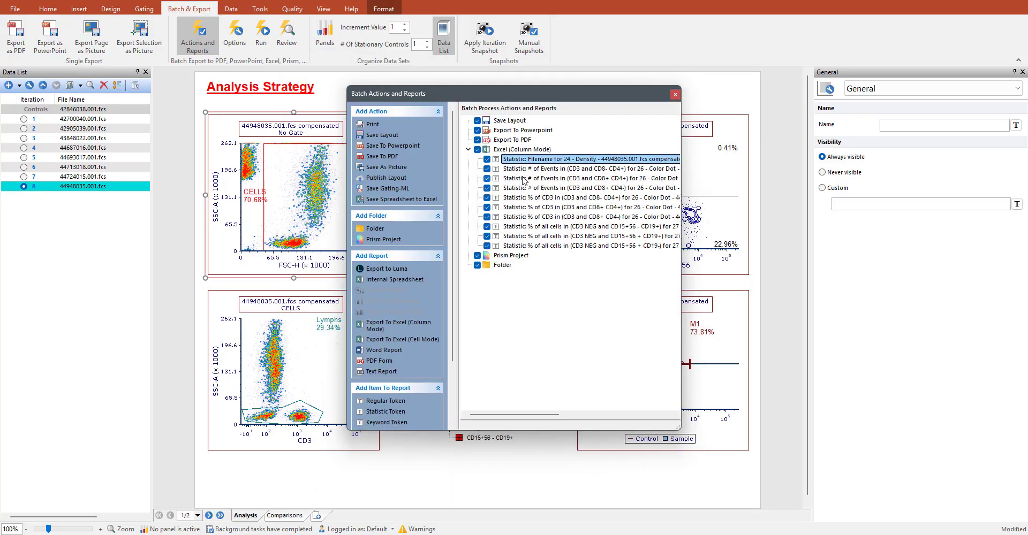
# - Copy the % of all cells in (CD3 NEG and CD15+56 - CD19+) statistic and paste it into the Excel (Column Mode) report
pyautogui.click(530, 228)
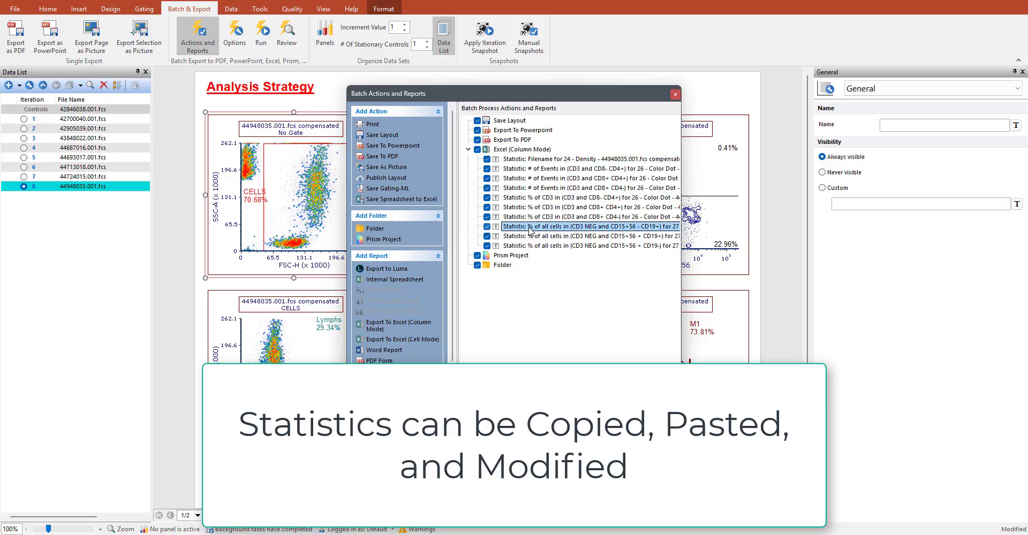
pyautogui.rightClick(529, 228)
pyautogui.click(540, 234)
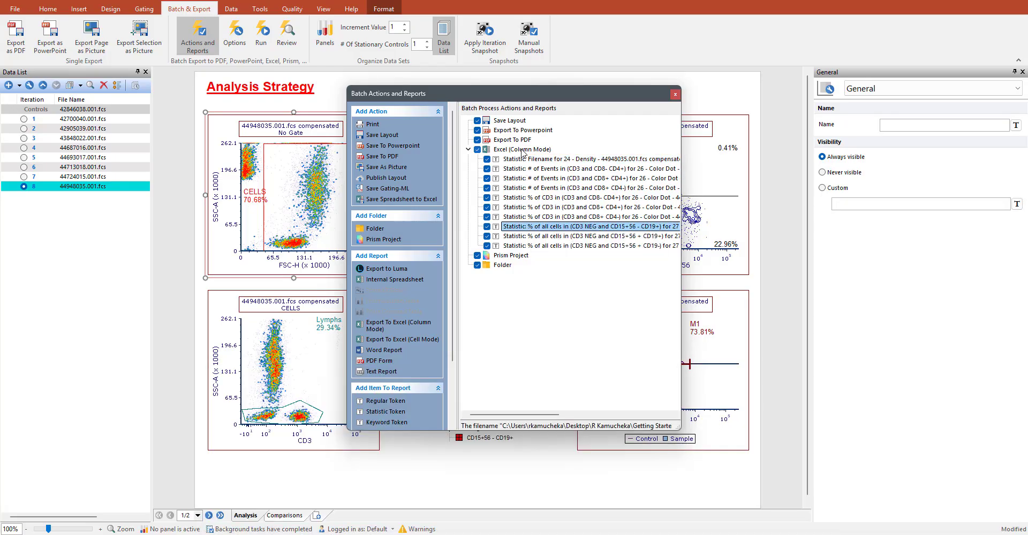
pyautogui.rightClick(522, 151)
pyautogui.click(557, 182)
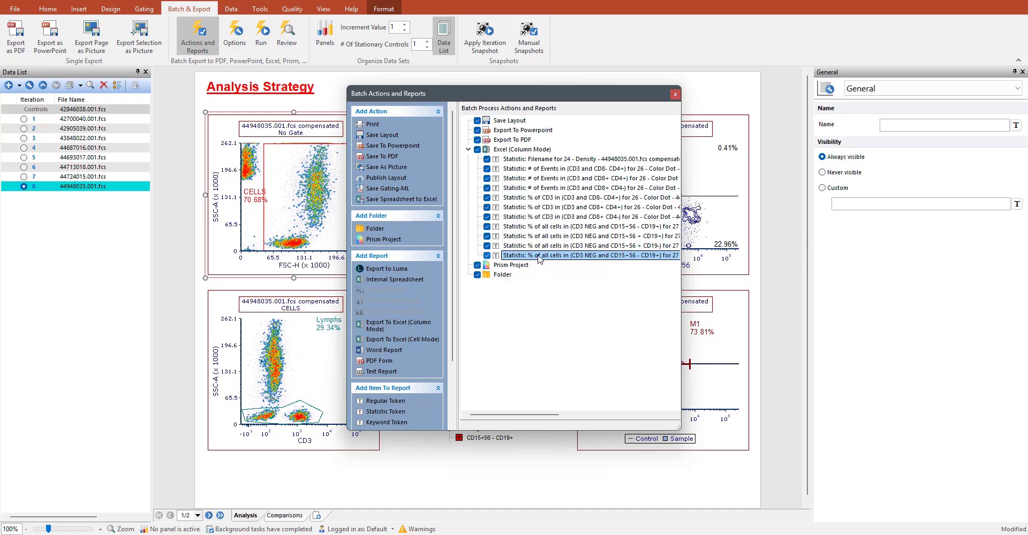
# - Change the pasted CD15+56 - CD19+ item's reported statistic to # of Events
pyautogui.doubleClick(539, 257)
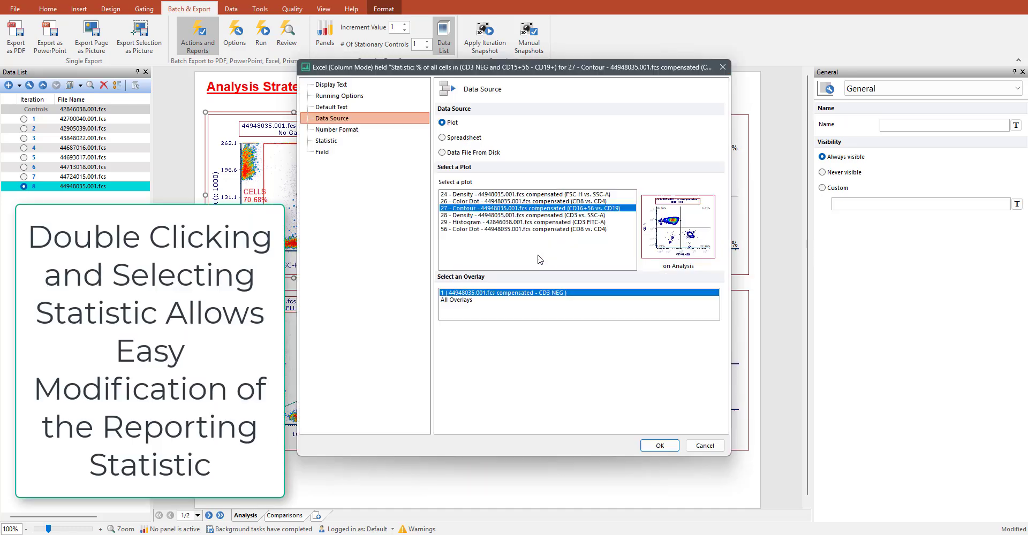
pyautogui.click(357, 143)
pyautogui.moveTo(597, 316)
pyautogui.mouseDown()
pyautogui.moveTo(668, 316)
pyautogui.moveTo(586, 316)
pyautogui.mouseUp()
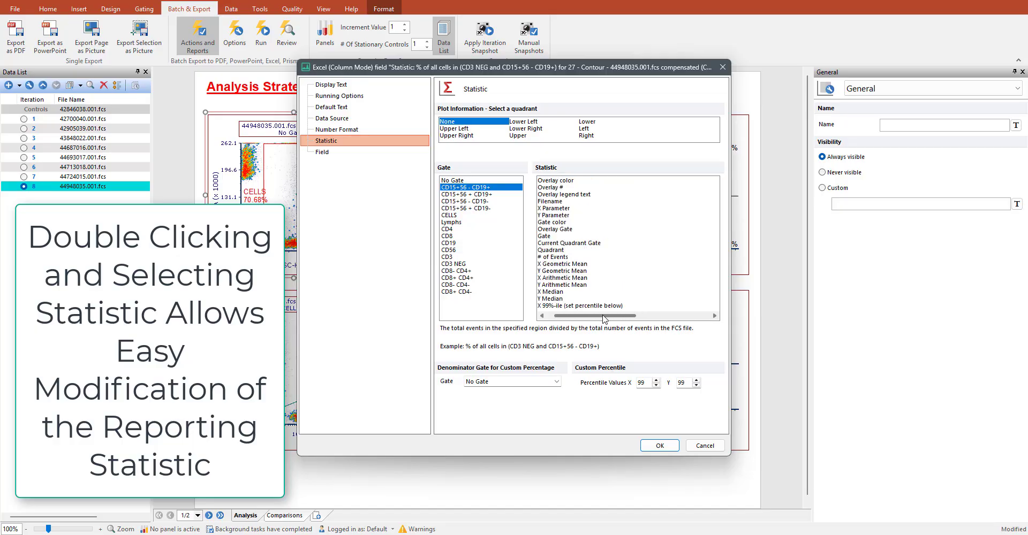
pyautogui.click(562, 257)
pyautogui.click(660, 446)
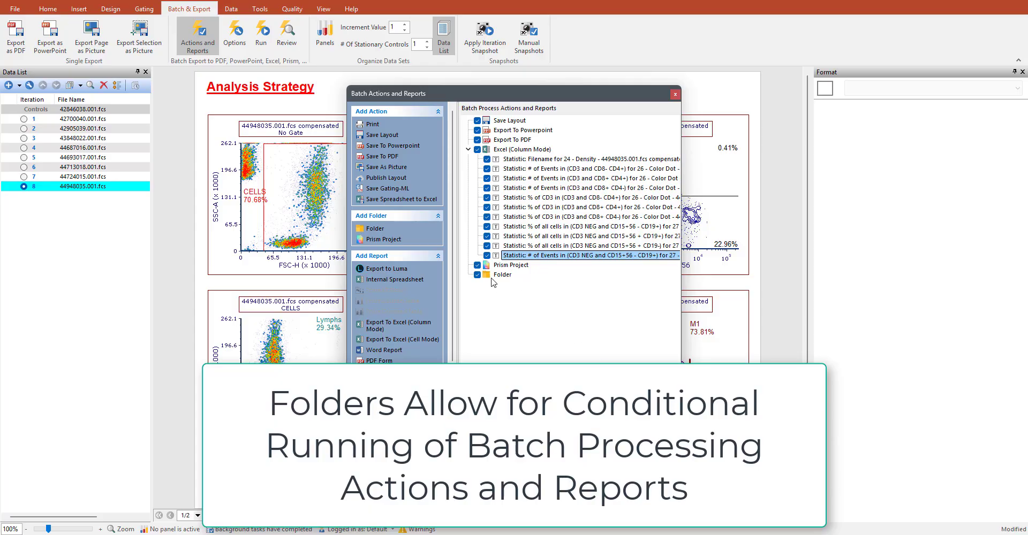
# - Try setting the Folder's checkbox from an expression value, and return it to manual checking with Run the action enabled
pyautogui.doubleClick(502, 275)
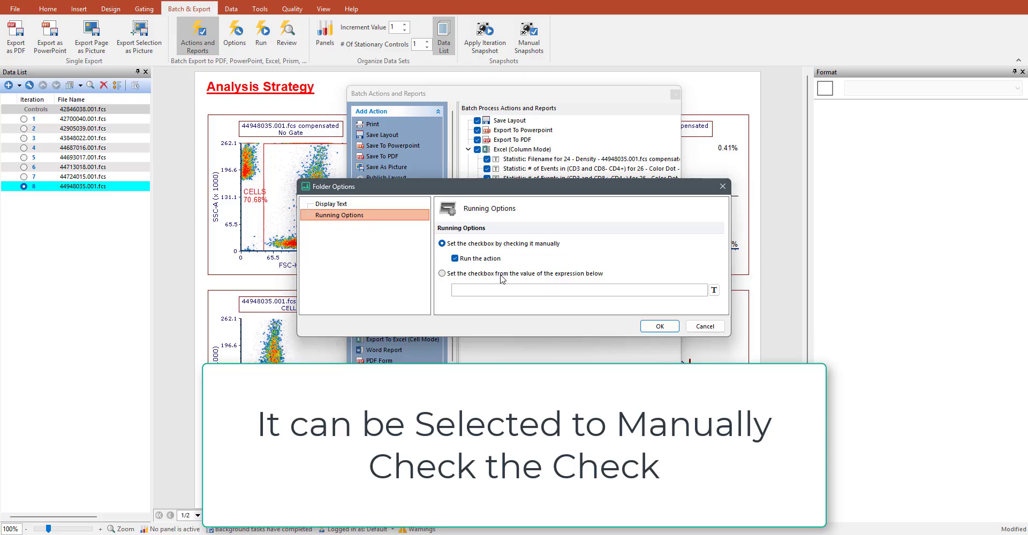
pyautogui.click(442, 274)
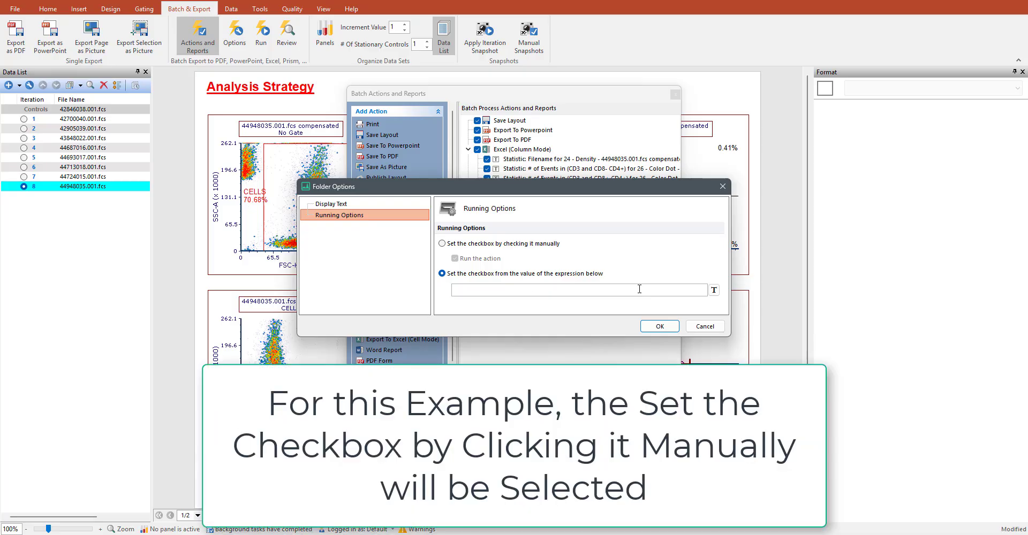
pyautogui.click(442, 243)
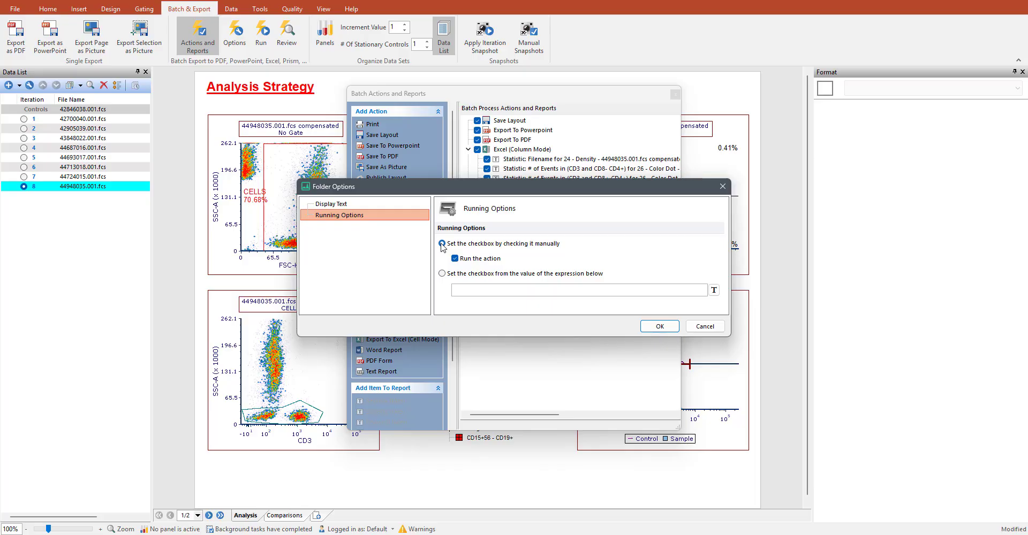
pyautogui.click(660, 326)
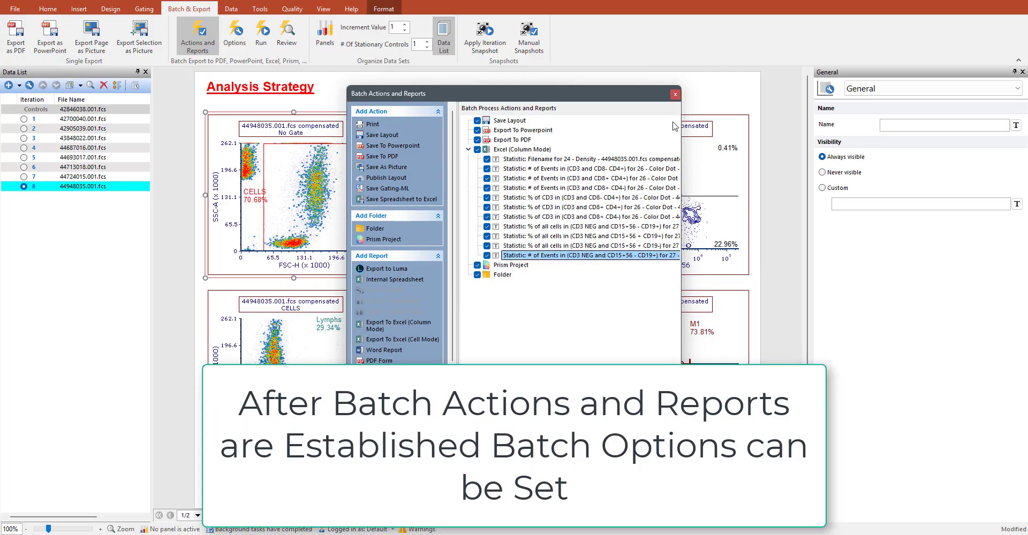
# - Set batch processing to pause on specific iteration 4, turn off unconditional pausing, and keep restoring the original data files on completion
pyautogui.click(675, 94)
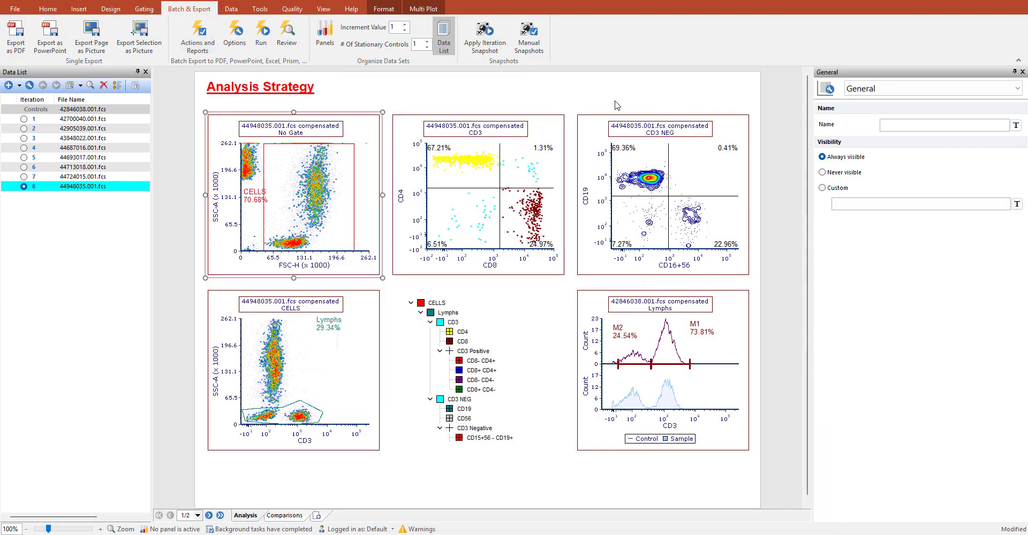
pyautogui.click(235, 37)
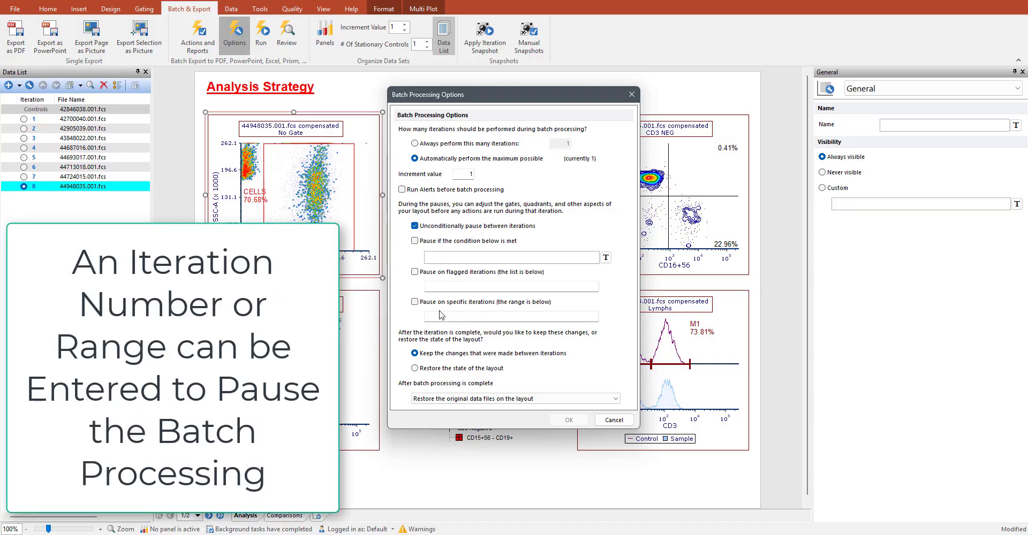
pyautogui.click(415, 302)
pyautogui.click(445, 317)
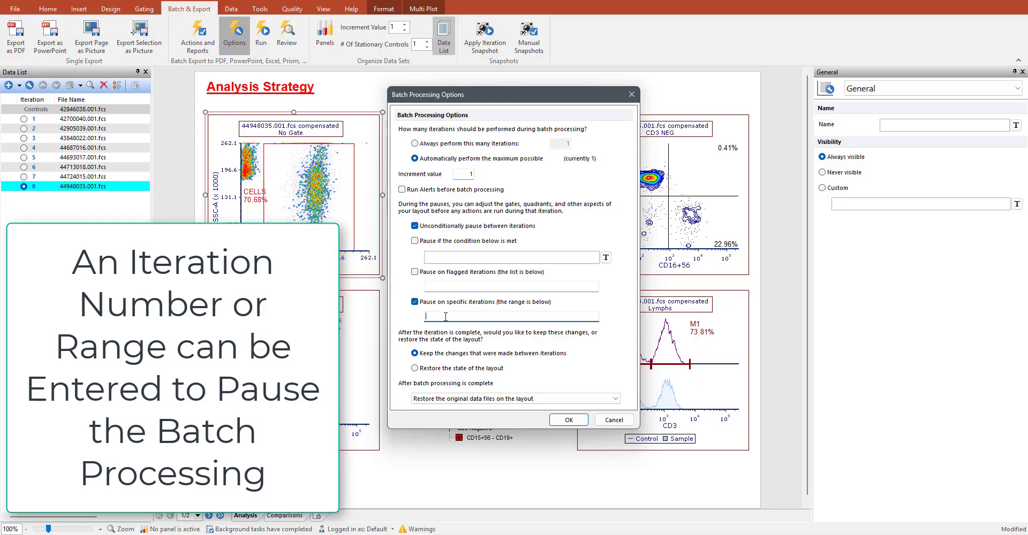
pyautogui.write('4')
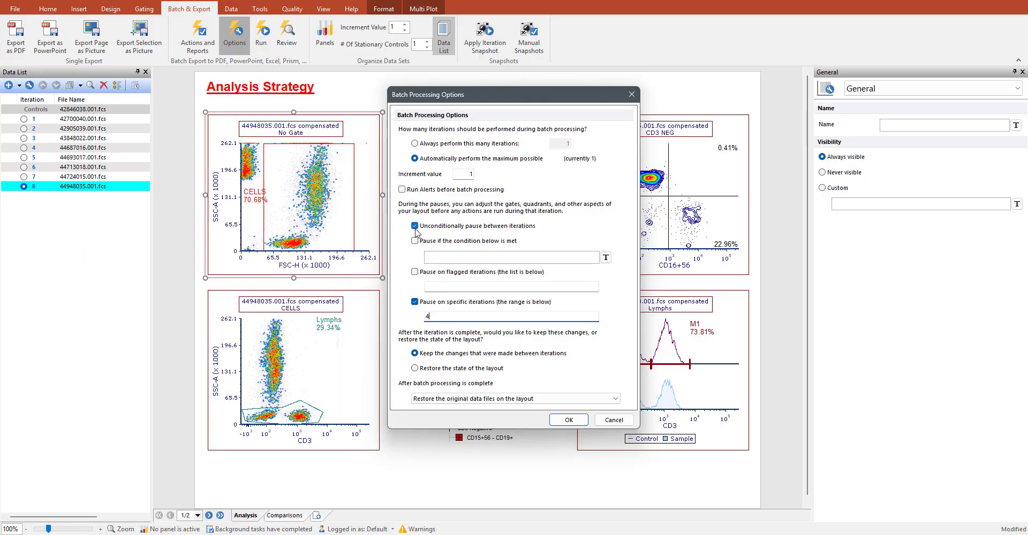
pyautogui.click(415, 226)
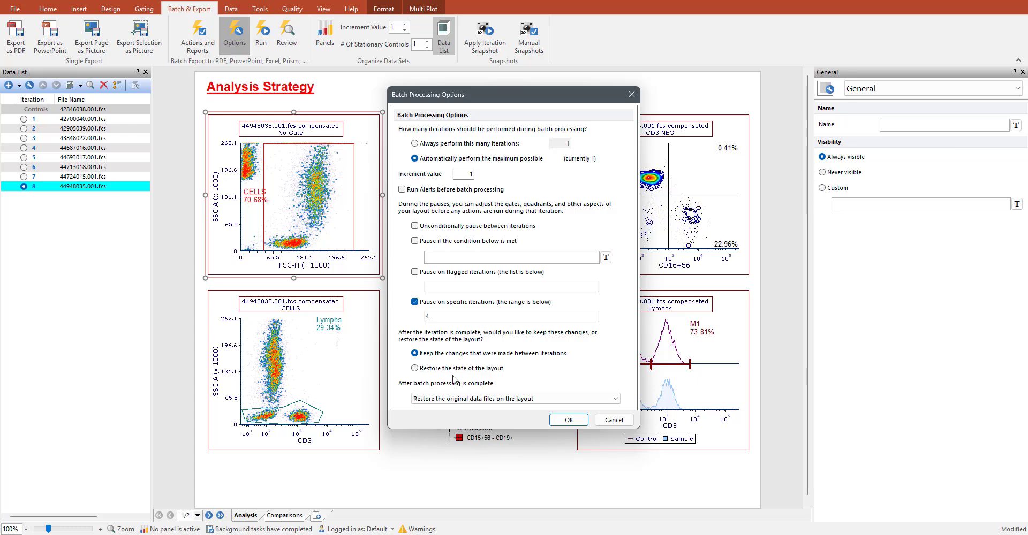
pyautogui.click(515, 398)
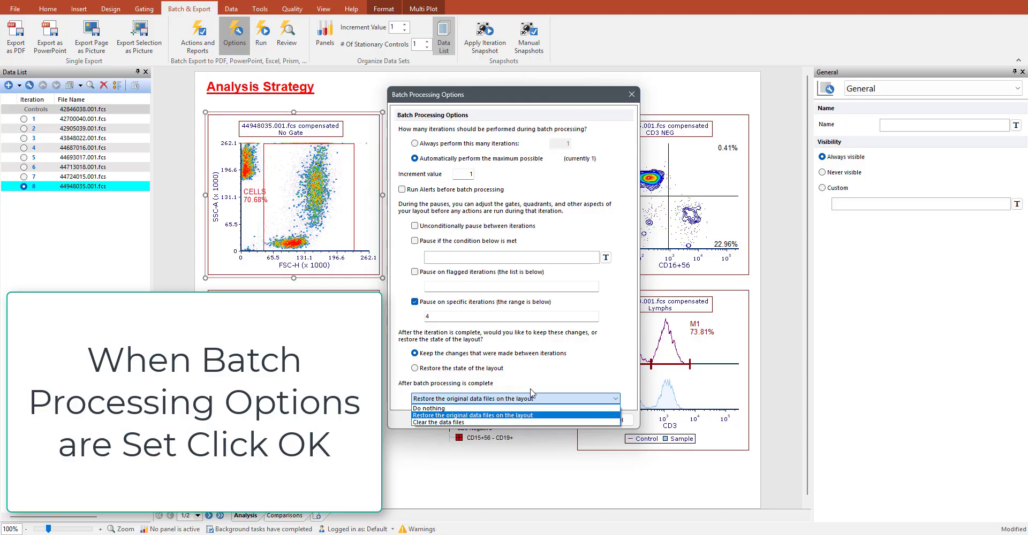
pyautogui.click(540, 387)
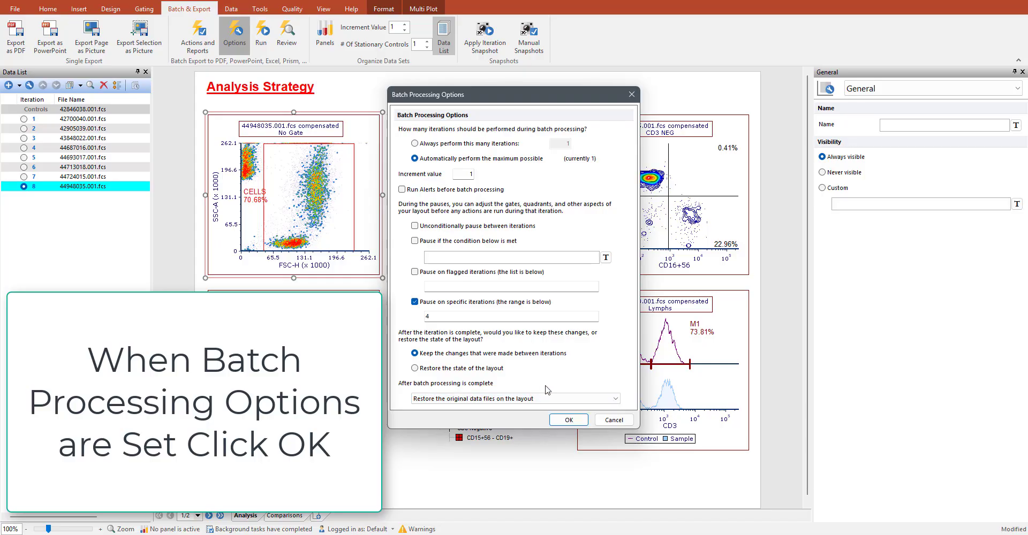
pyautogui.click(568, 420)
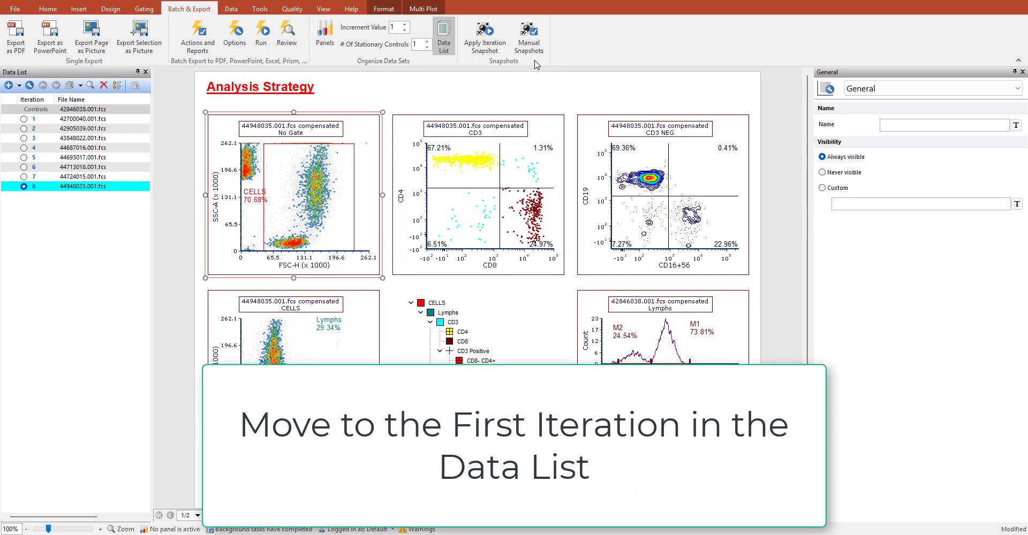
# - Run the batch process from iteration 1 in the Data List, and after the pause run it to the end
pyautogui.click(23, 119)
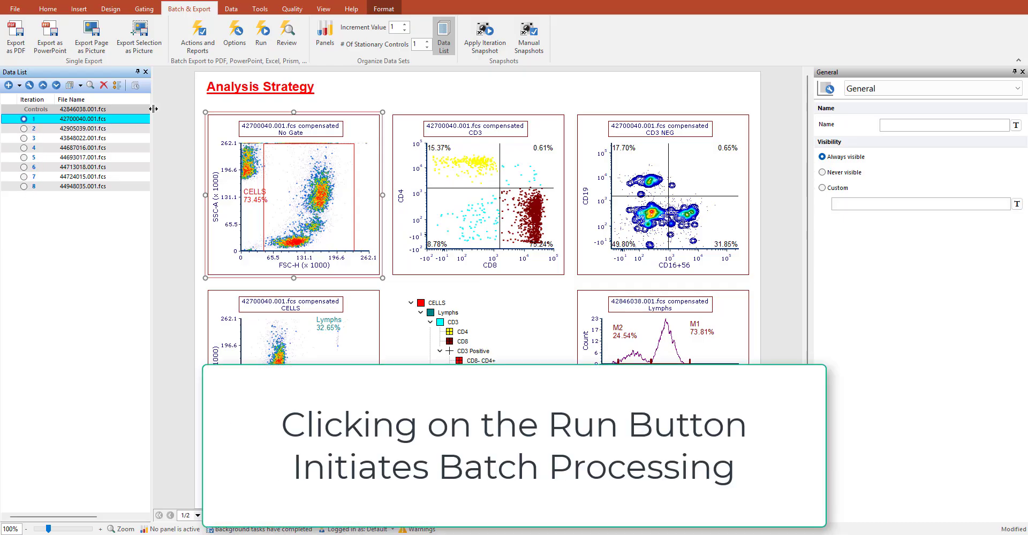
pyautogui.click(262, 50)
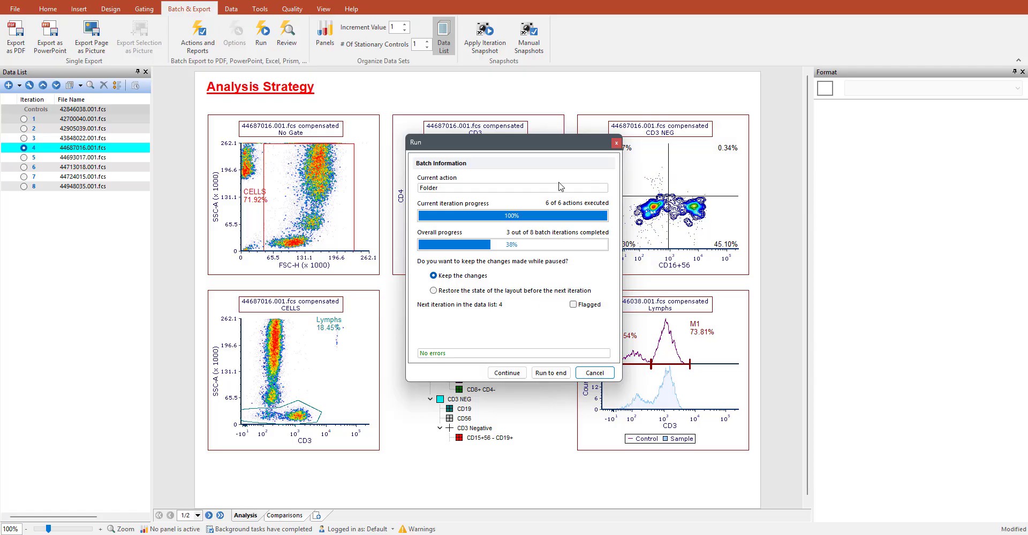
pyautogui.moveTo(548, 145); pyautogui.dragTo(930, 151)
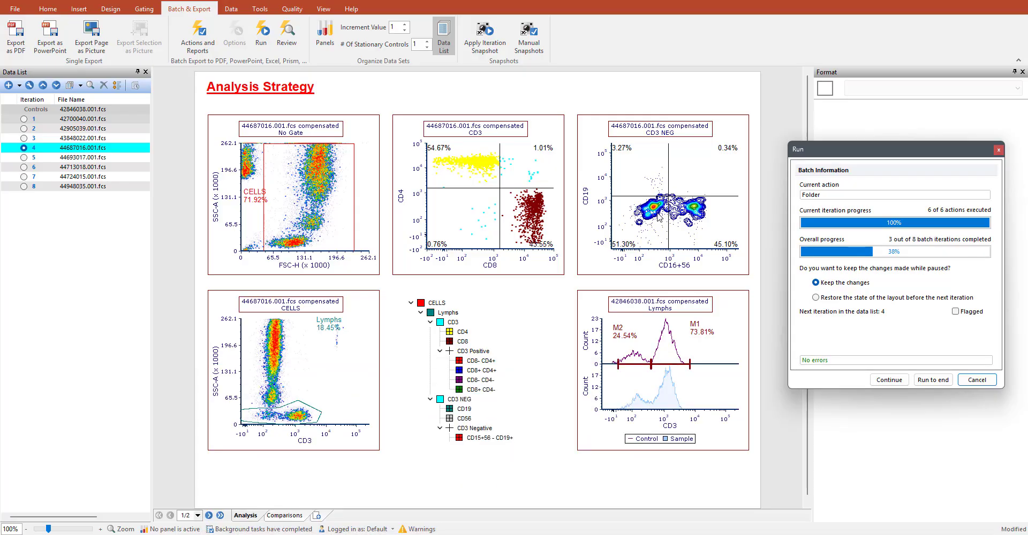
pyautogui.click(942, 381)
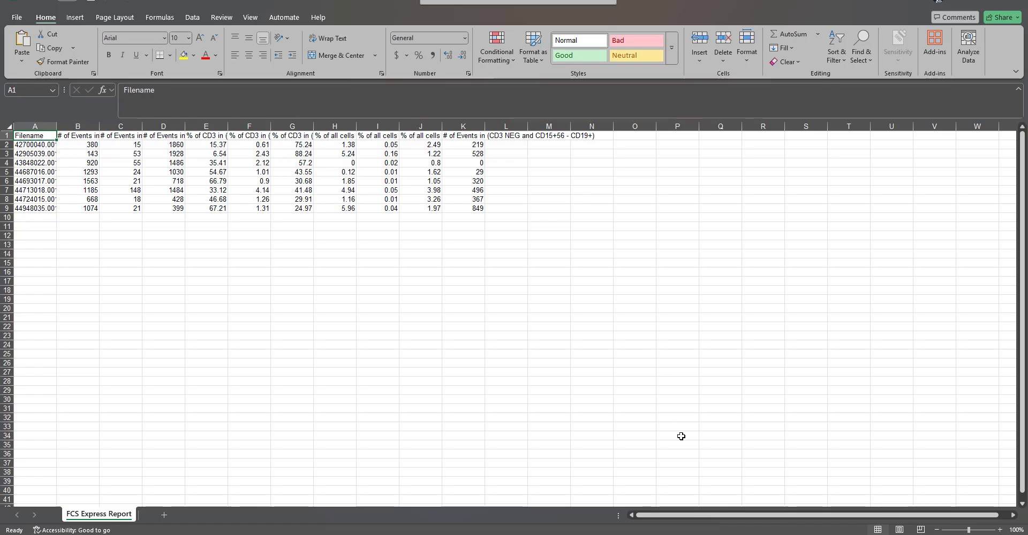
# - Switch to the exported PowerPoint presentation, maximize it and look through the slides for each iteration up to slide 8
pyautogui.hotkey('alt', 'Tab')
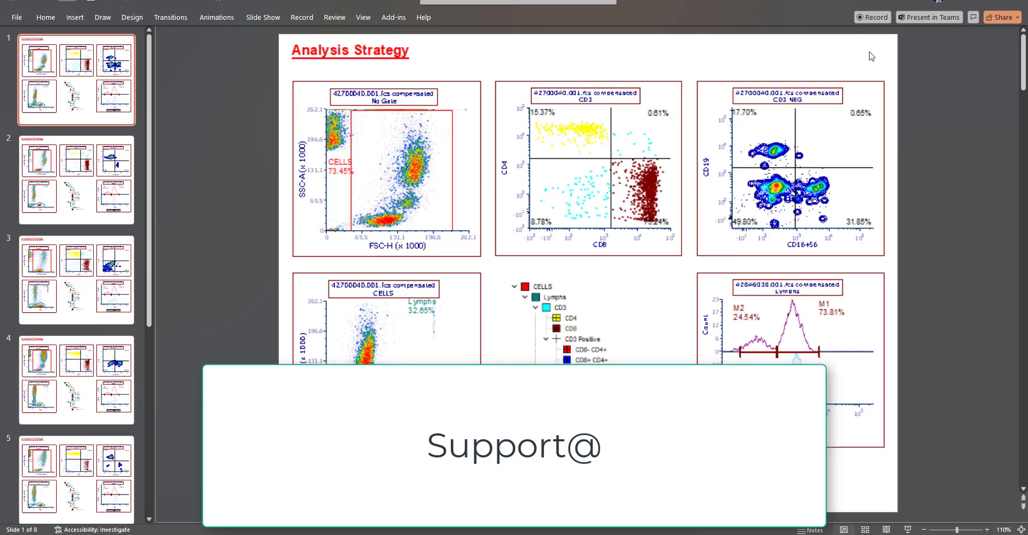
pyautogui.click(968, 50)
pyautogui.click(94, 168)
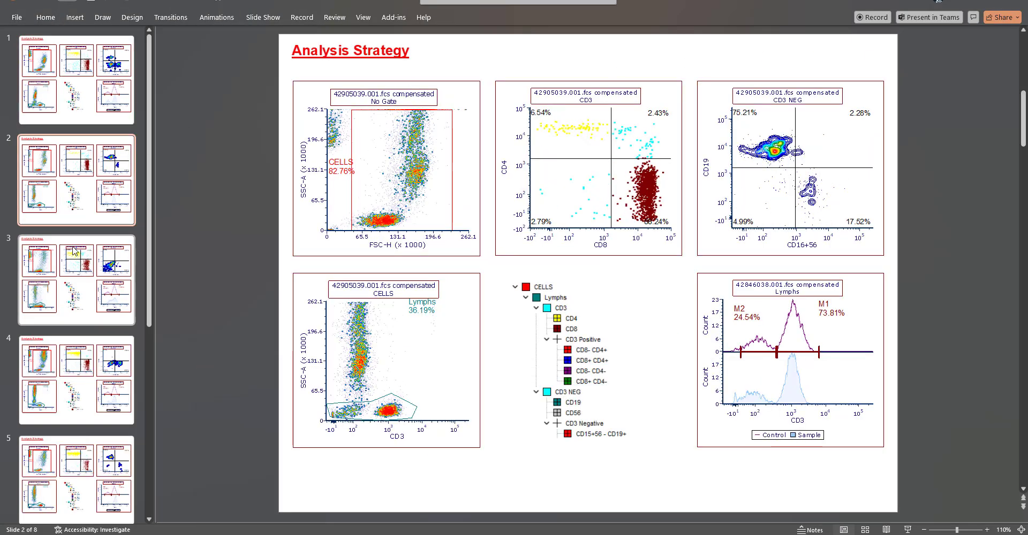
pyautogui.click(86, 268)
pyautogui.click(79, 360)
pyautogui.scroll(-2, 79, 360)
pyautogui.click(79, 360)
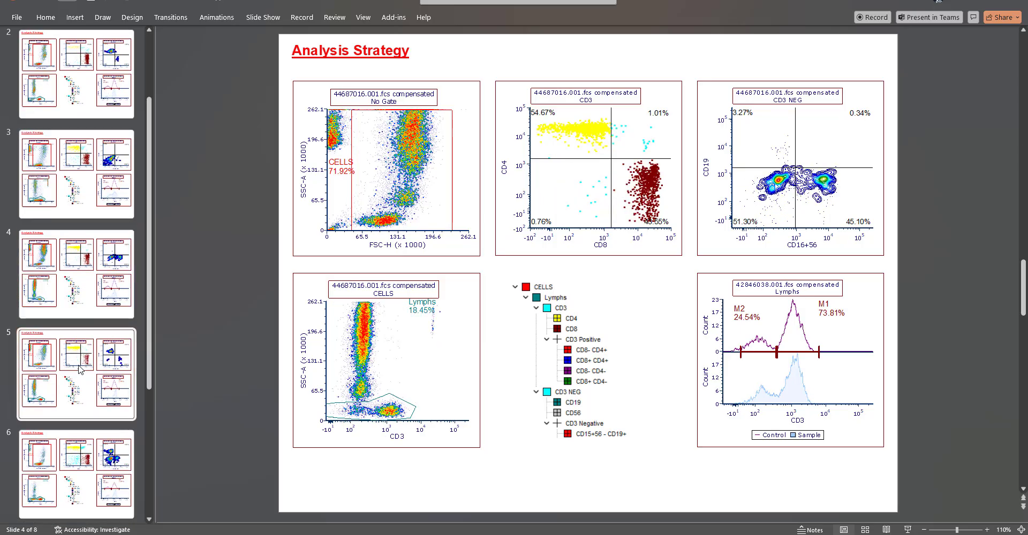
pyautogui.click(86, 450)
pyautogui.scroll(-2, 89, 432)
pyautogui.click(94, 399)
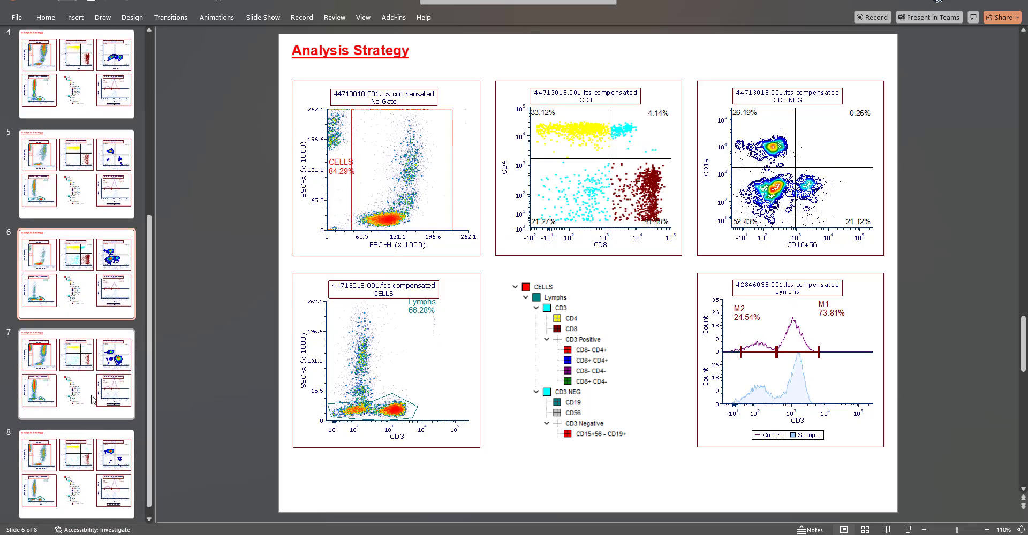
pyautogui.click(95, 455)
pyautogui.scroll(-1, 95, 456)
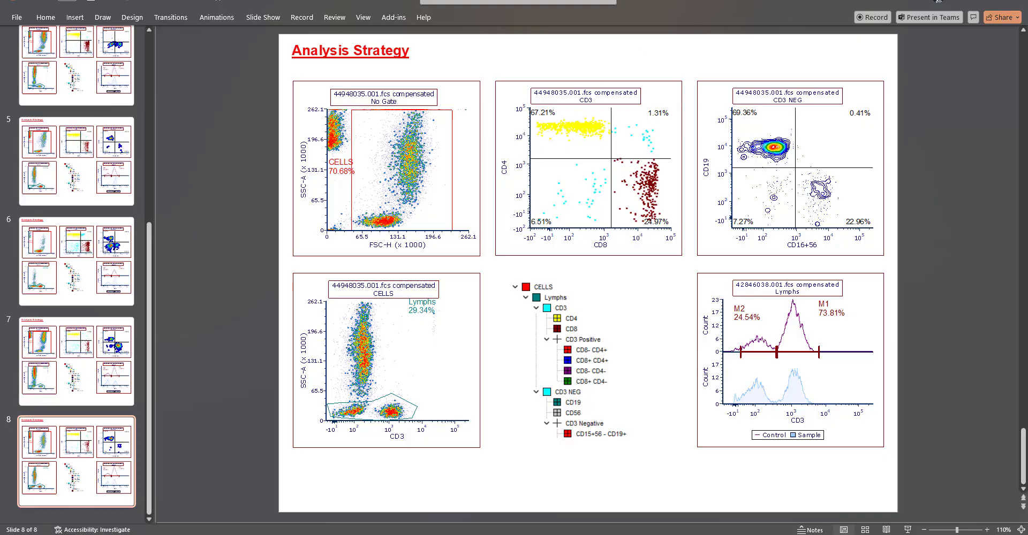